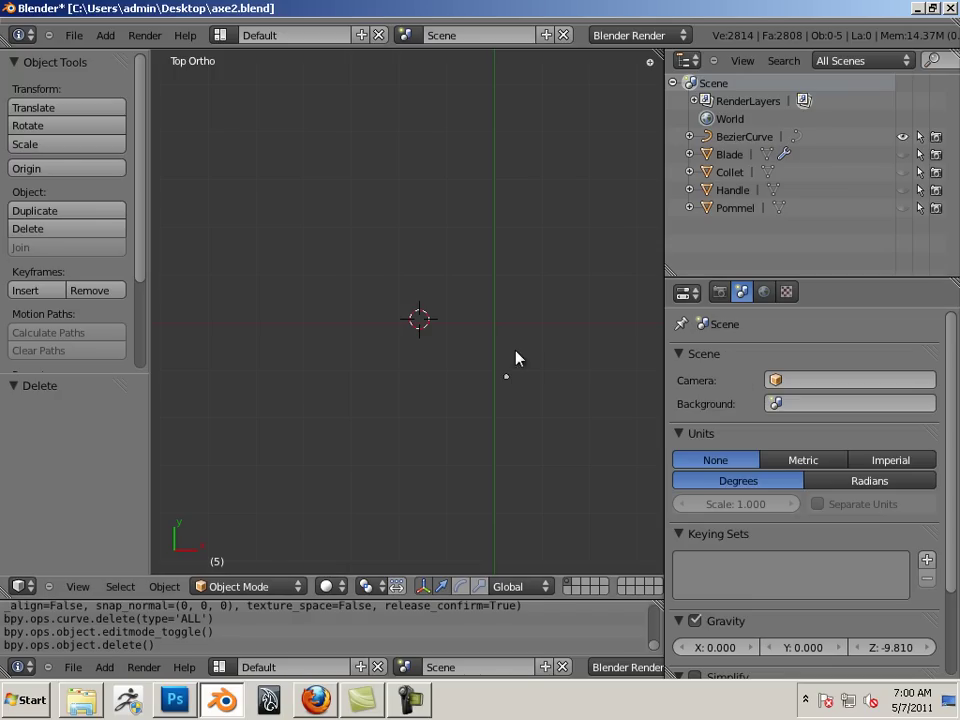
- Unhide the Blade, Collet and Handle, then select the Blade, Collet, Handle and Pommel in the outliner
click(903, 155)
click(903, 172)
click(903, 190)
click(729, 158)
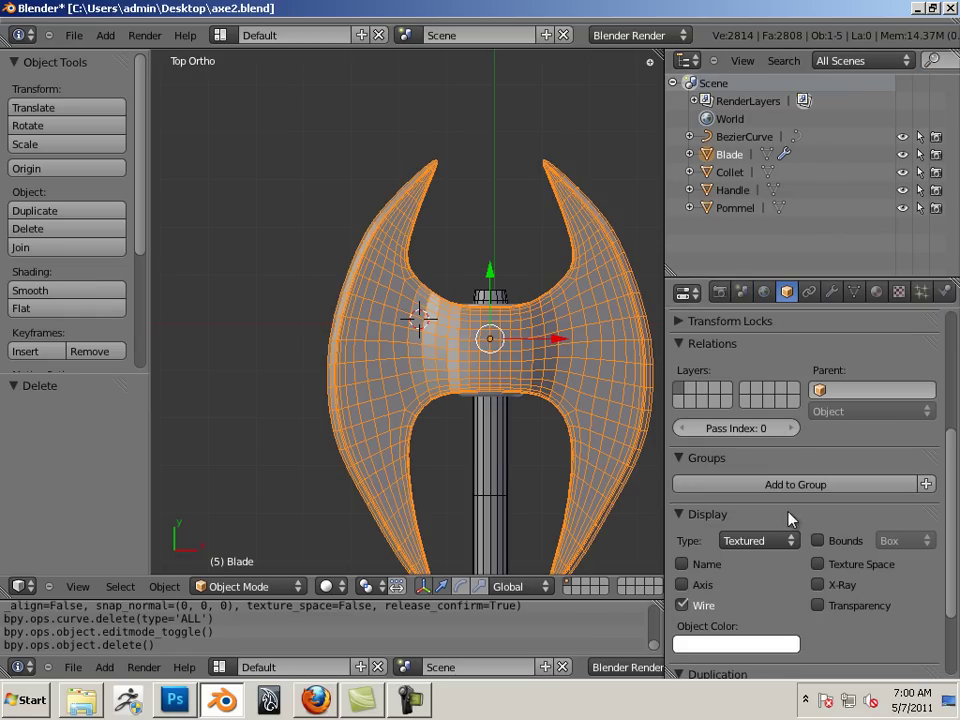
scroll(905, 440, up, 5)
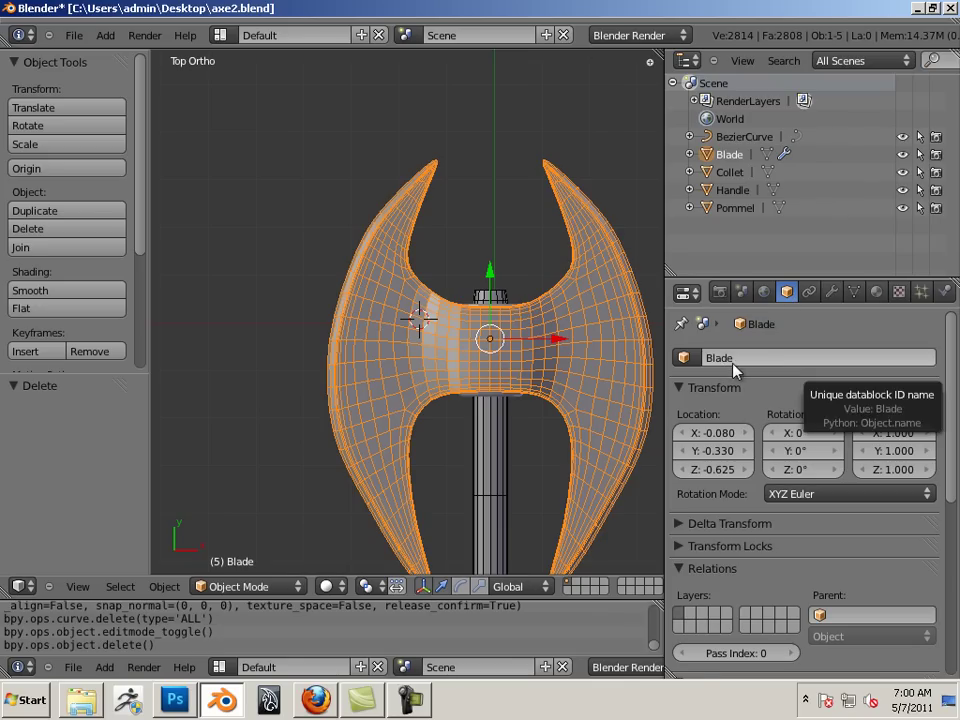
click(738, 172)
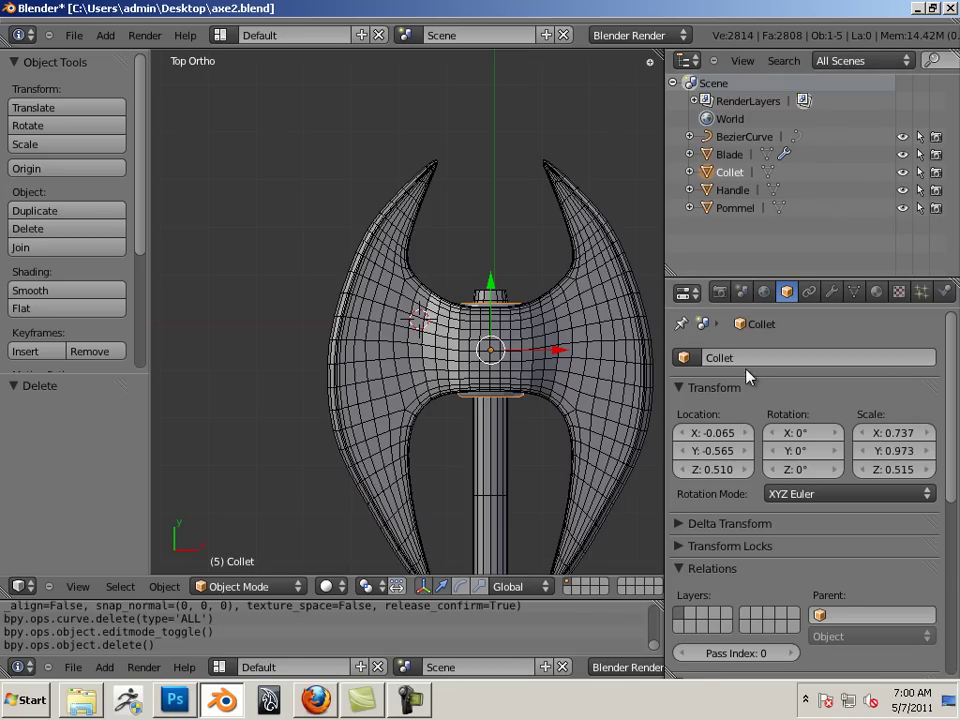
click(732, 190)
click(735, 207)
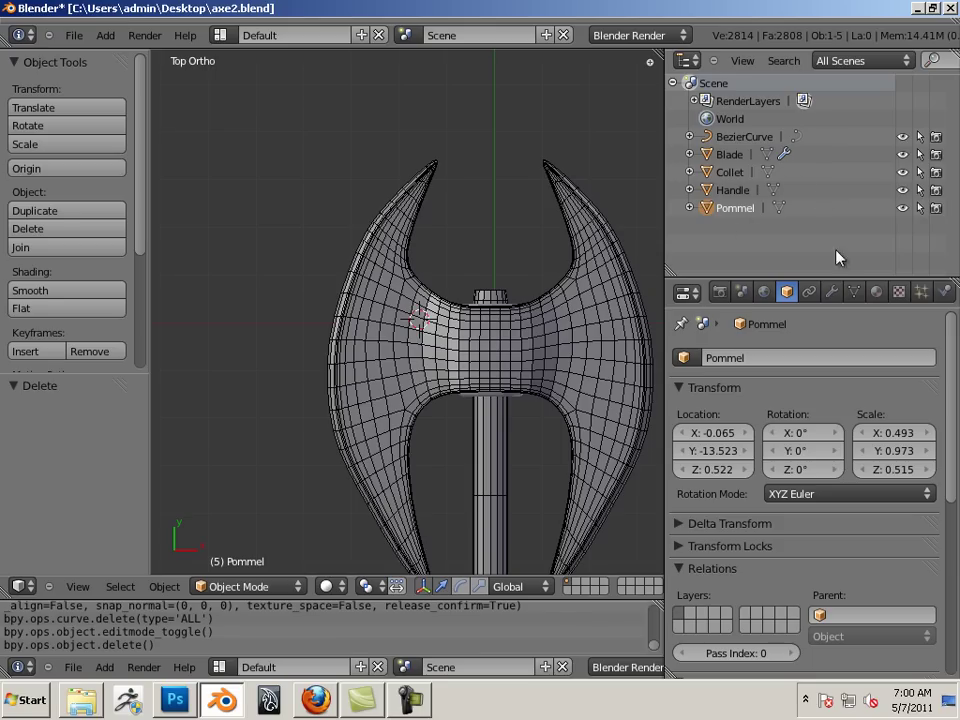
- Hide the Blade, Collet, Handle and Pommel meshes from the viewport
click(902, 154)
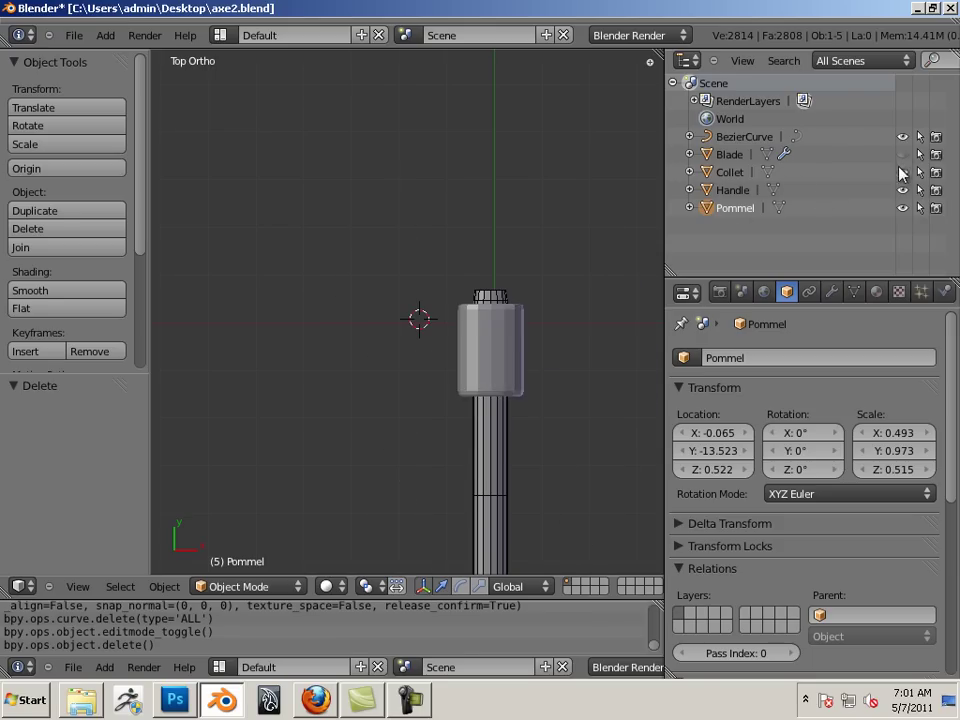
click(902, 172)
click(902, 190)
click(902, 207)
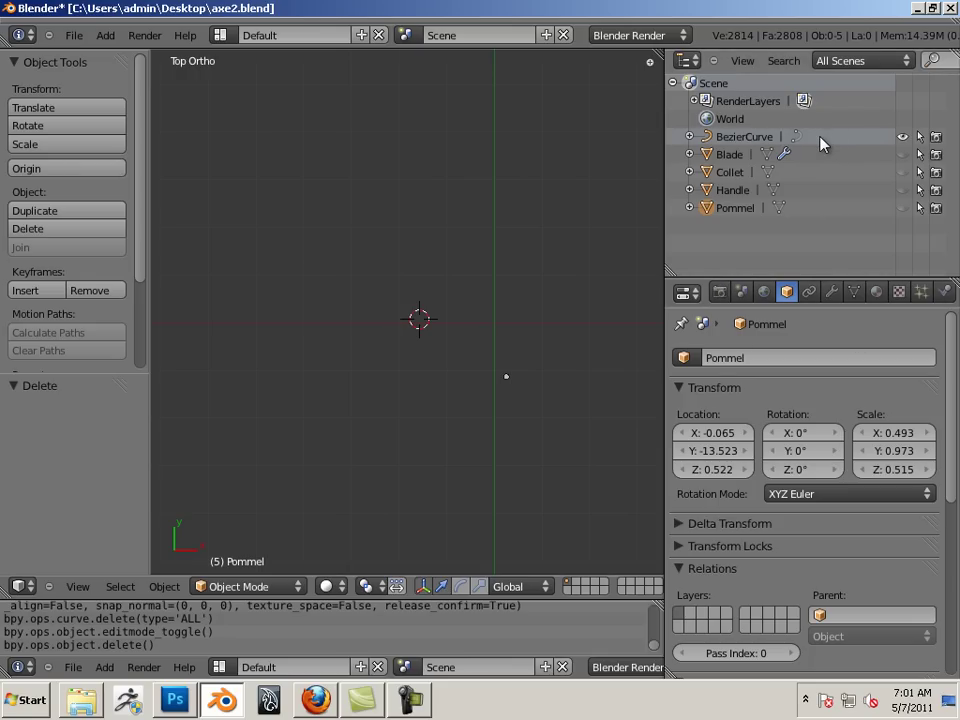
- Delete the existing BezierCurve object
click(752, 138)
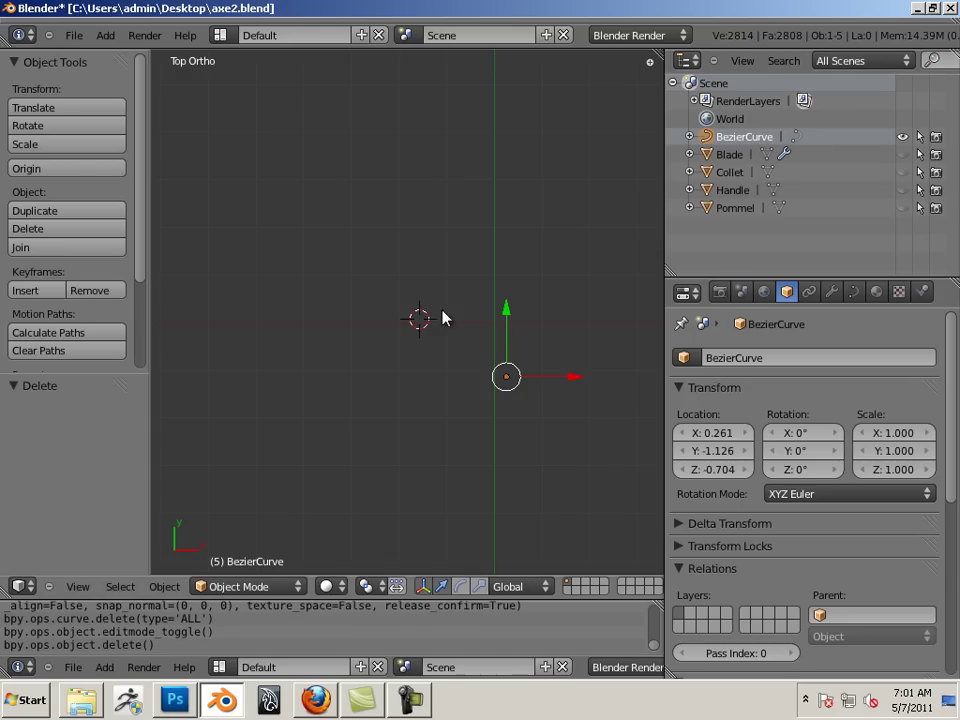
key(x)
click(490, 331)
- Recentre the view and add a new Bezier curve from Add > Curve > Bezier
key(Home)
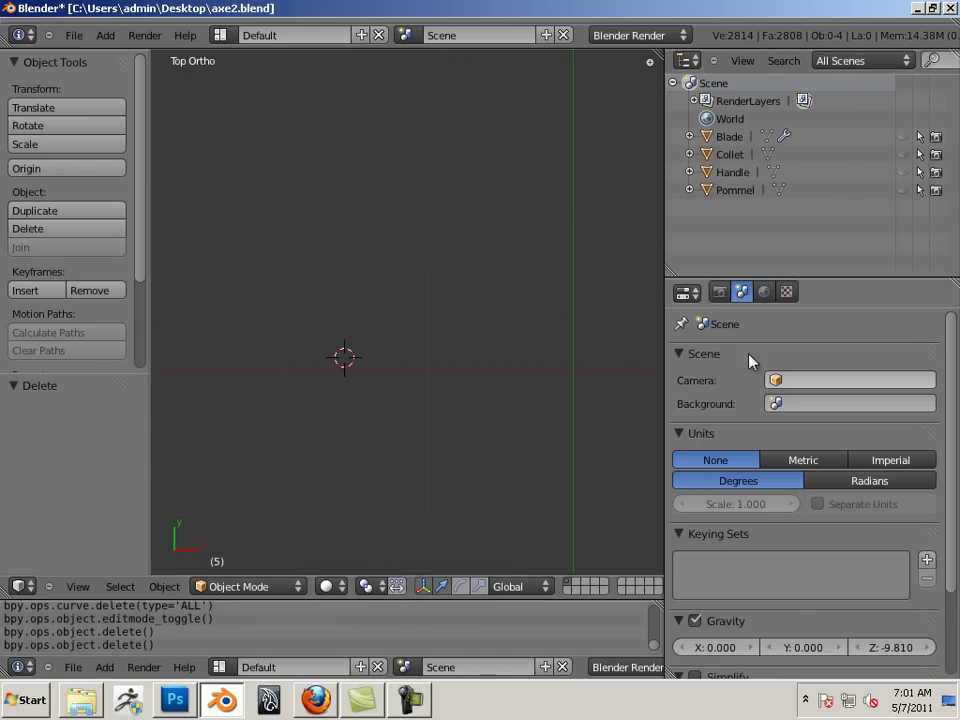
ctrl+scroll(513, 352, down, 3)
ctrl+scroll(480, 350, down, 3)
scroll(430, 340, down, 2)
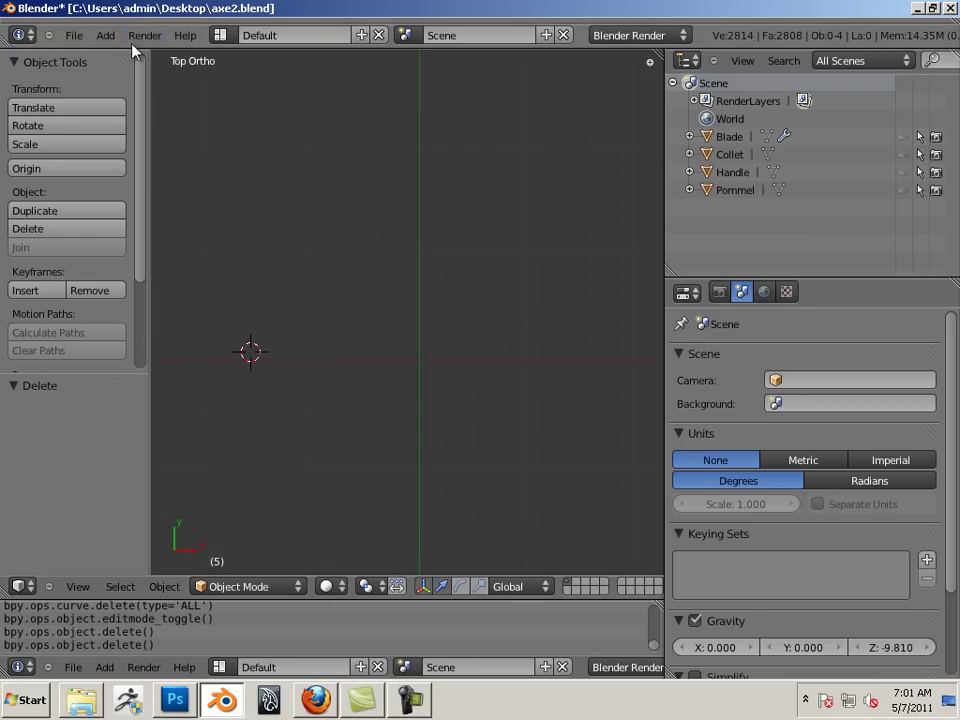
click(105, 35)
mouse_move(116, 75)
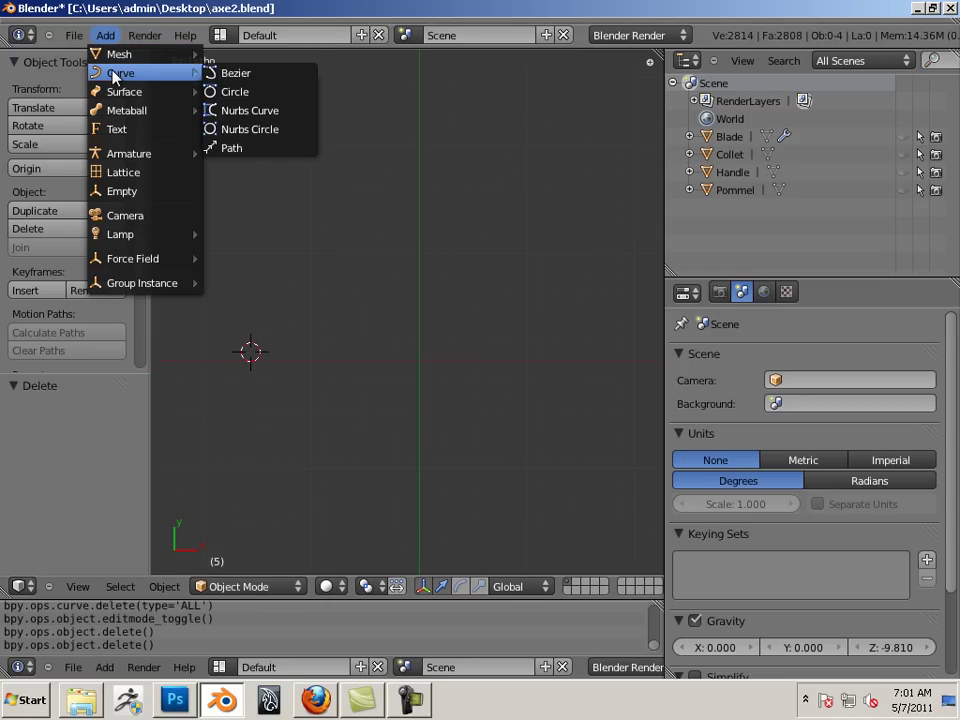
click(258, 82)
shift+middle_drag(313, 315, 490, 281)
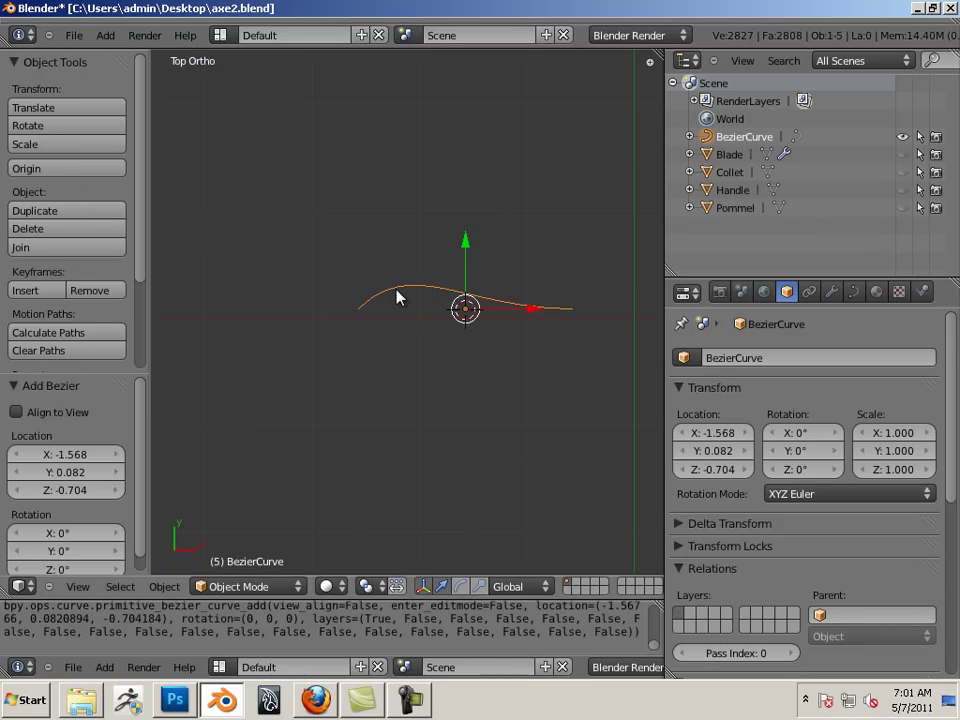
- In Edit Mode, move the curve's left control point up-left and reposition its handle end
key(Tab)
right_click(363, 314)
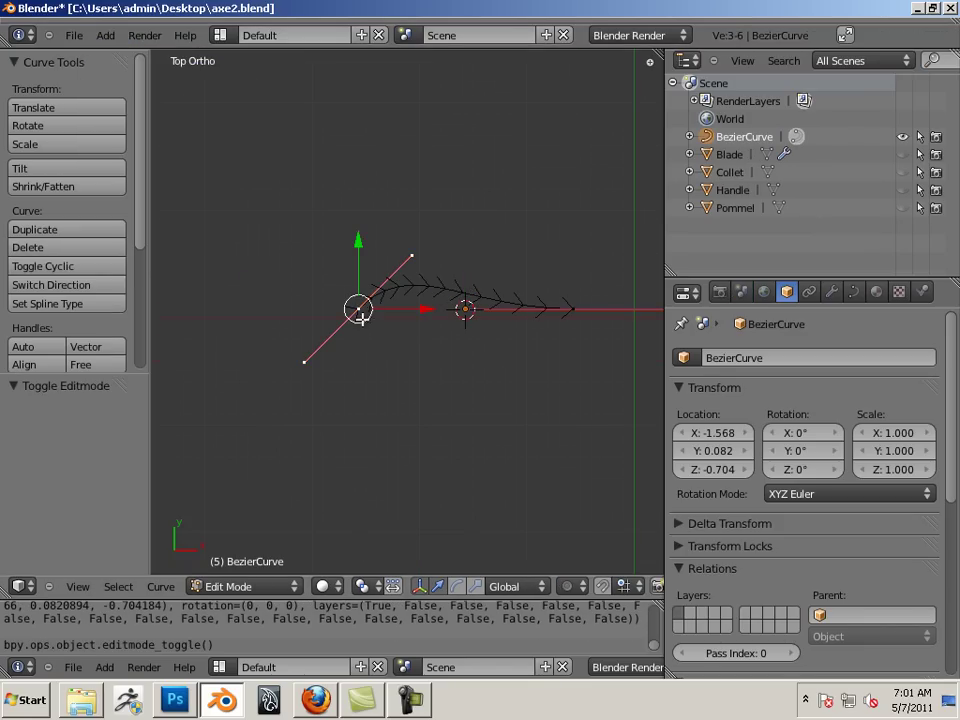
drag(361, 316, 283, 246)
right_click(333, 187)
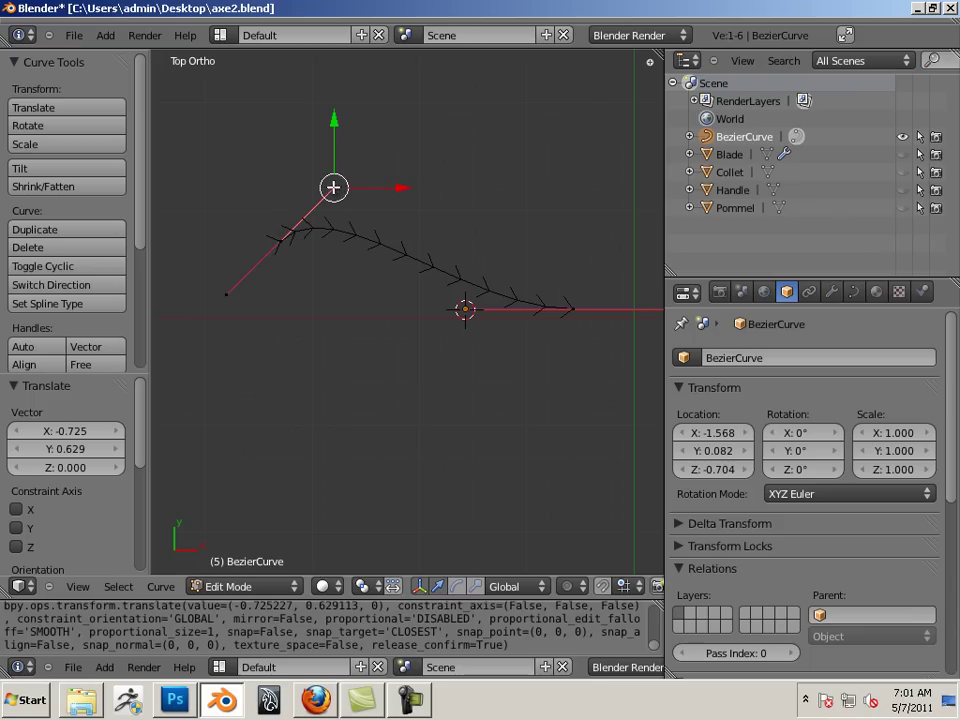
right_click(281, 243)
right_click(571, 307)
right_click(280, 241)
right_click(333, 187)
key(g)
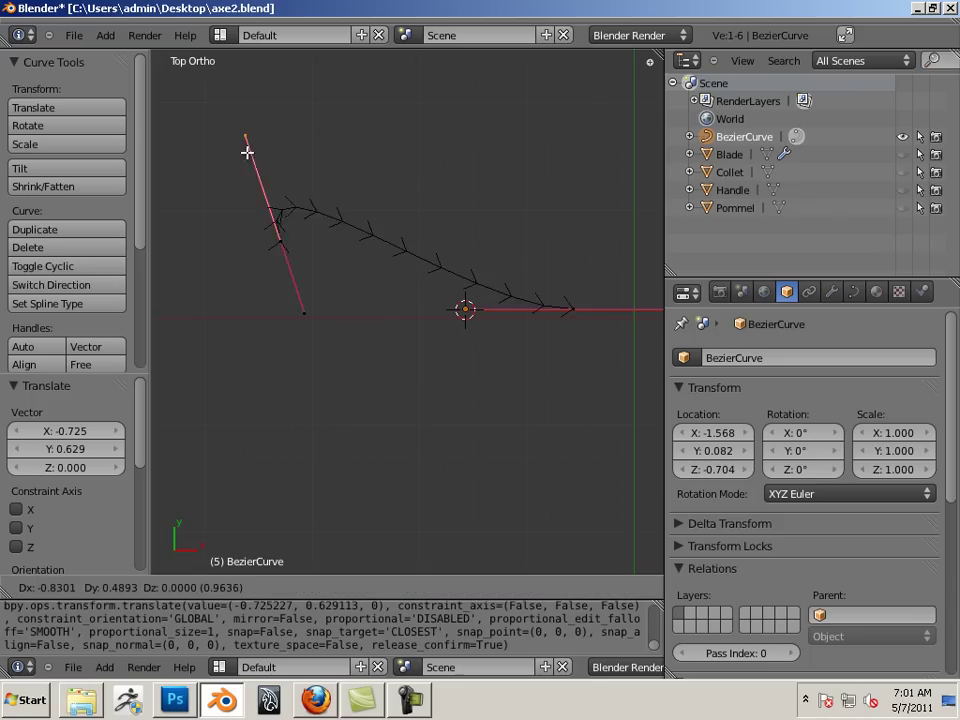
click(367, 220)
- Refine the left control point's position and raise its handle so the arch starts high
right_click(280, 241)
key(g)
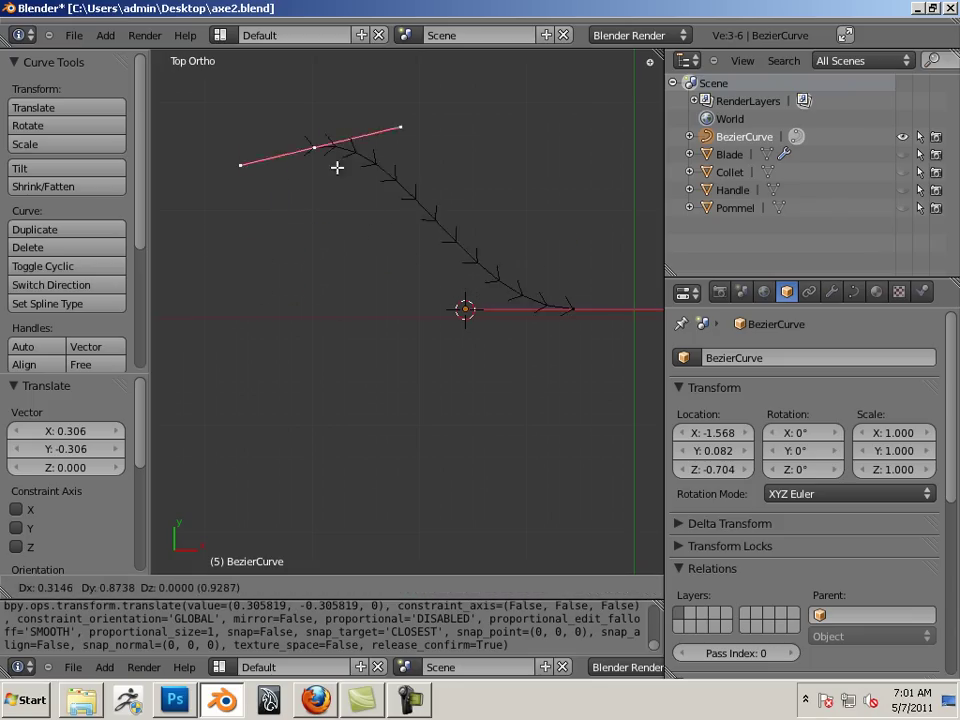
click(291, 217)
right_click(379, 197)
key(g)
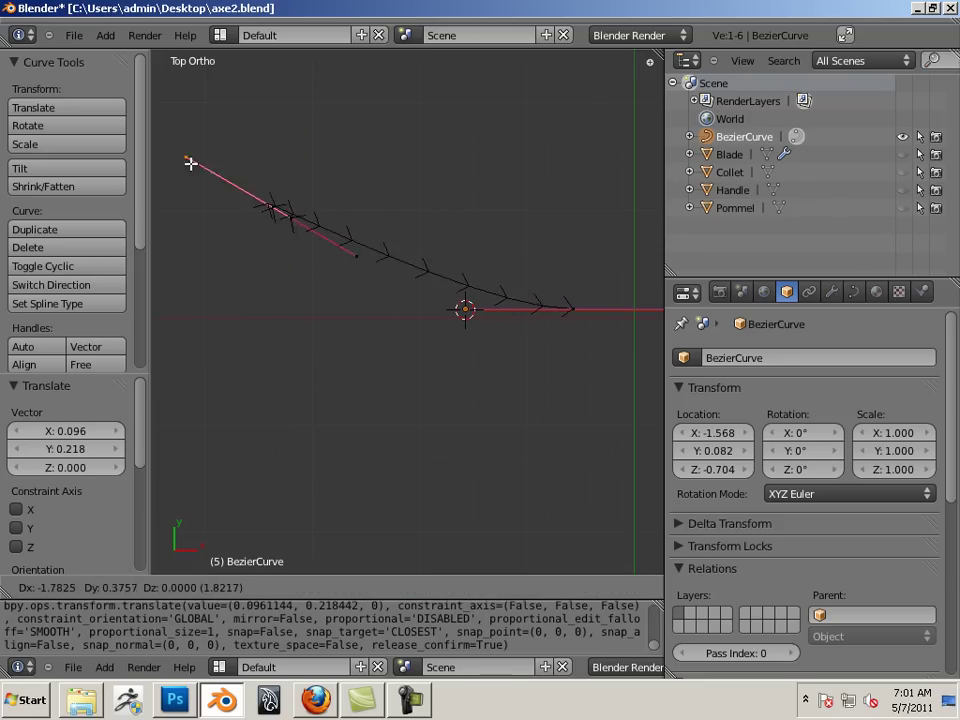
click(333, 168)
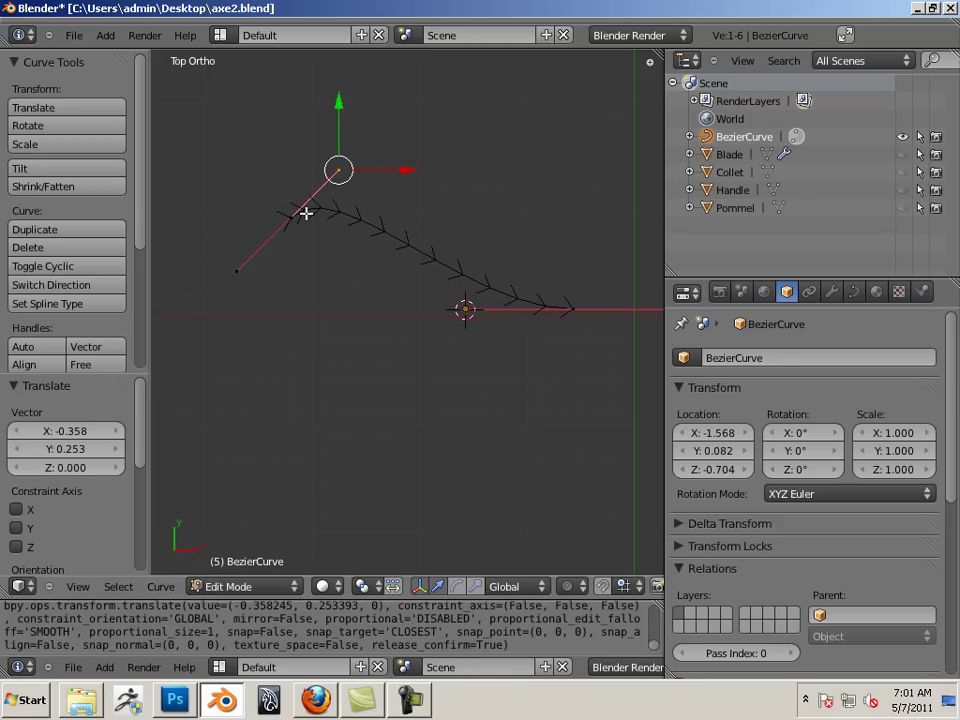
right_click(291, 214)
key(g)
click(265, 222)
right_click(309, 167)
key(g)
click(298, 124)
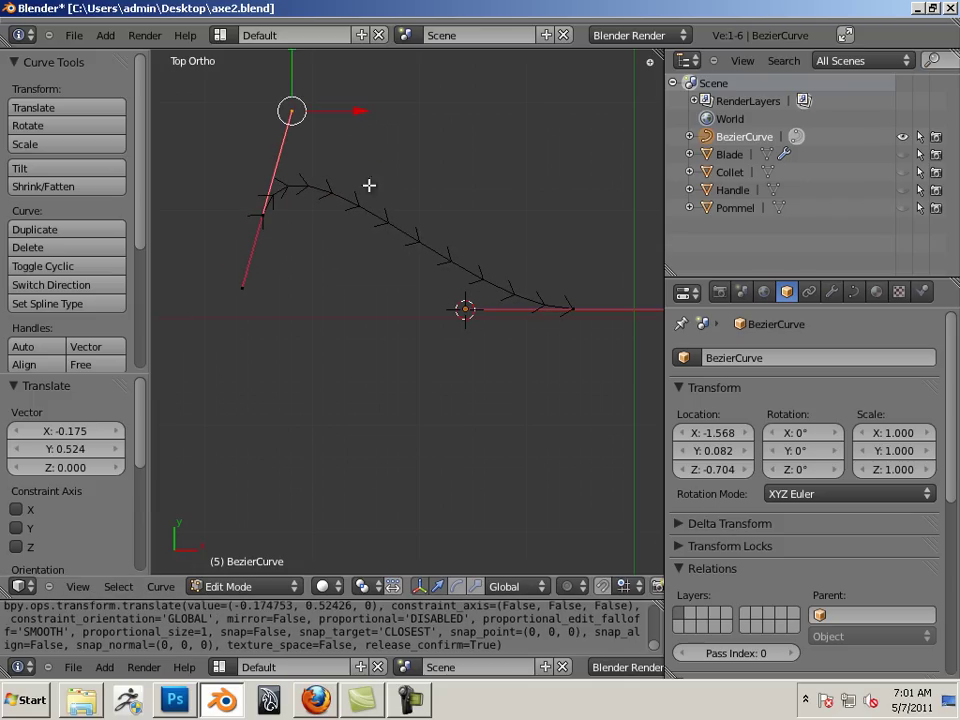
- Move the right endpoint and adjust its handle to shape the arch's right side
right_click(555, 308)
key(g)
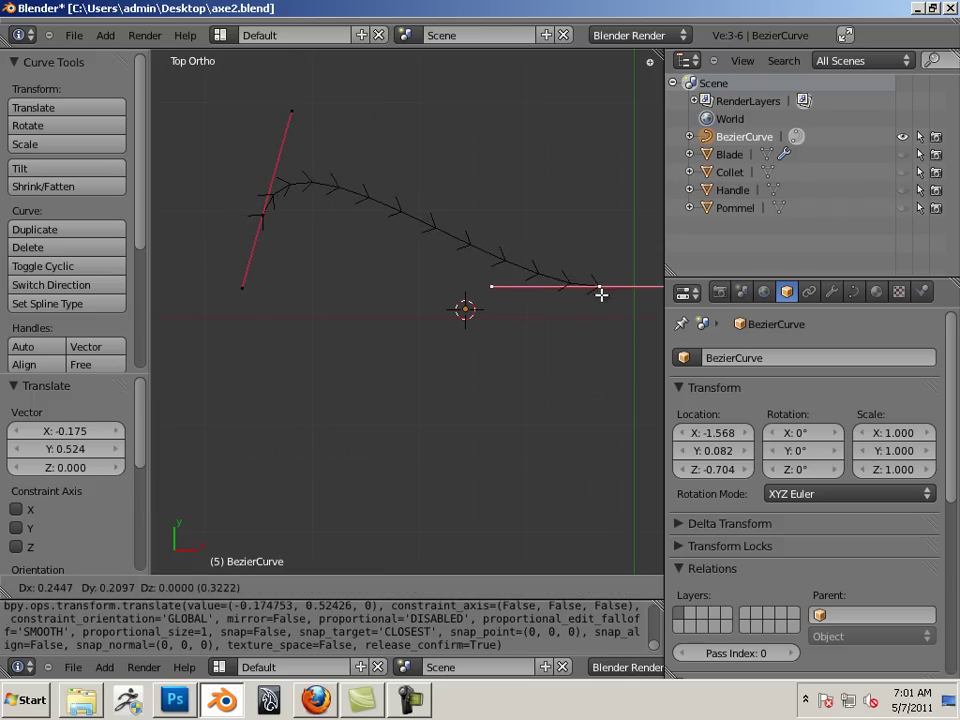
click(602, 290)
shift+middle_drag(557, 326, 467, 335)
right_click(405, 292)
key(g)
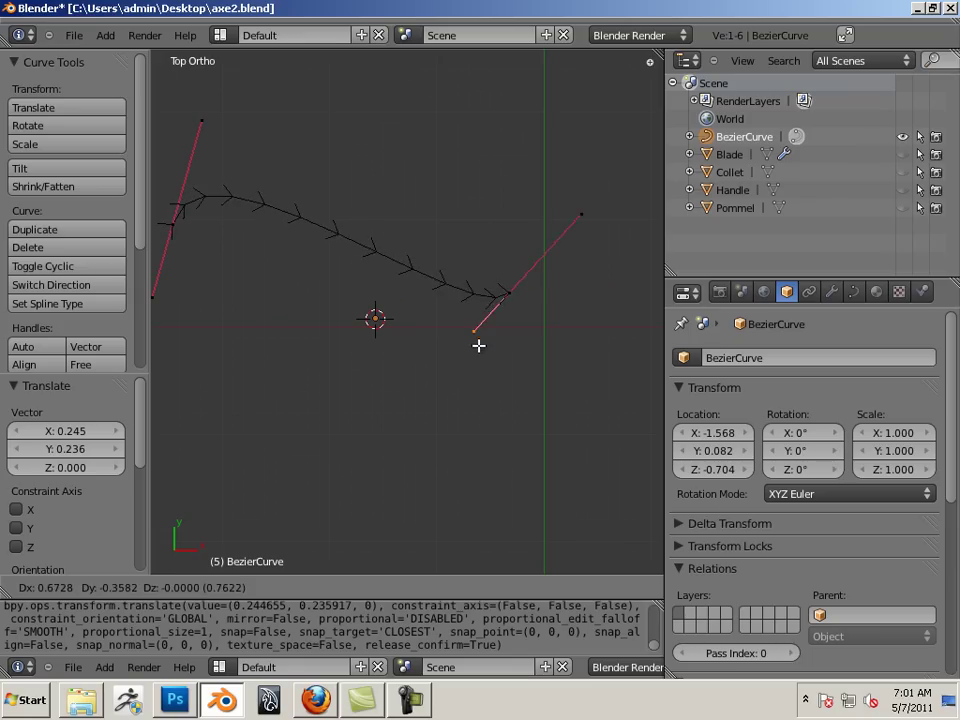
click(456, 279)
right_click(615, 348)
key(g)
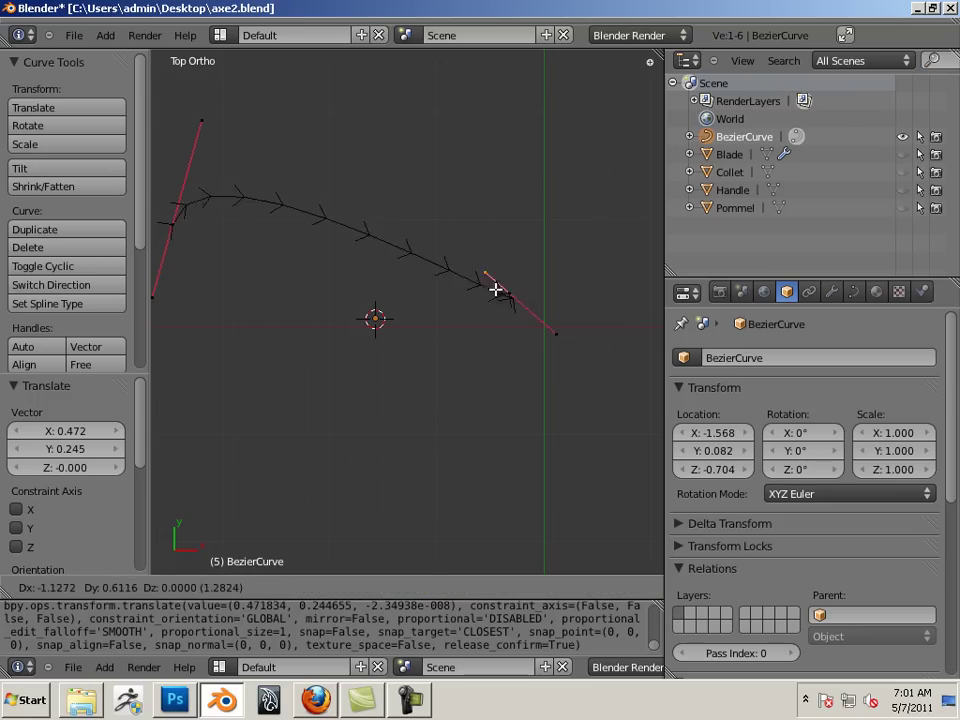
click(521, 309)
- Fine-tune the right endpoint's position and select it with both handles
key(g)
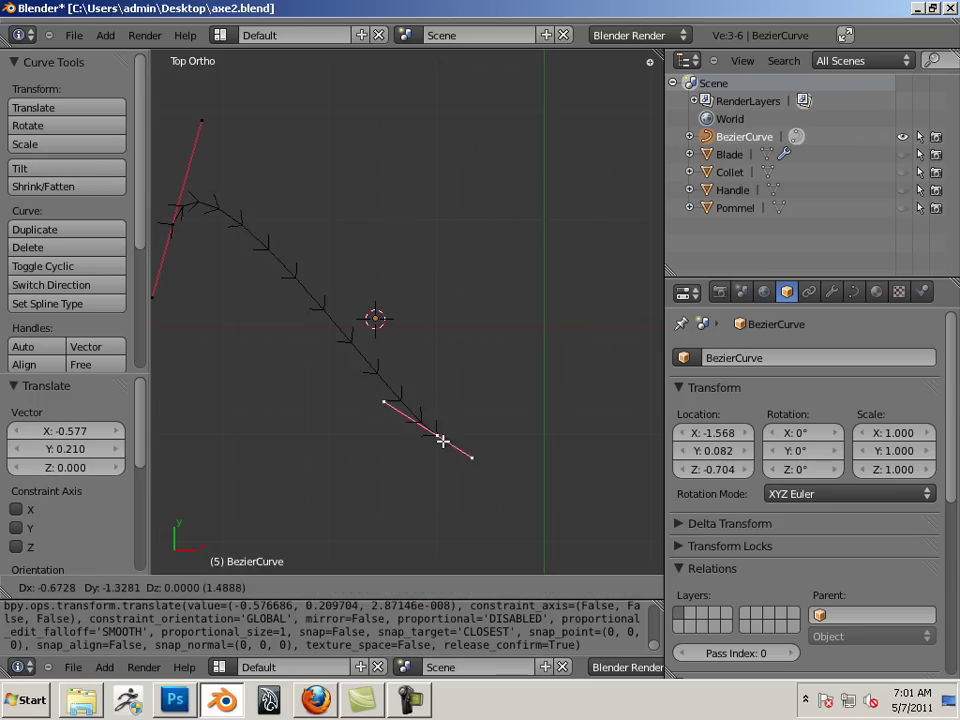
click(523, 261)
right_click(468, 214)
key(g)
click(422, 260)
shift+middle_drag(422, 260, 444, 205)
shift+middle_drag(519, 225, 486, 236)
right_click(486, 236)
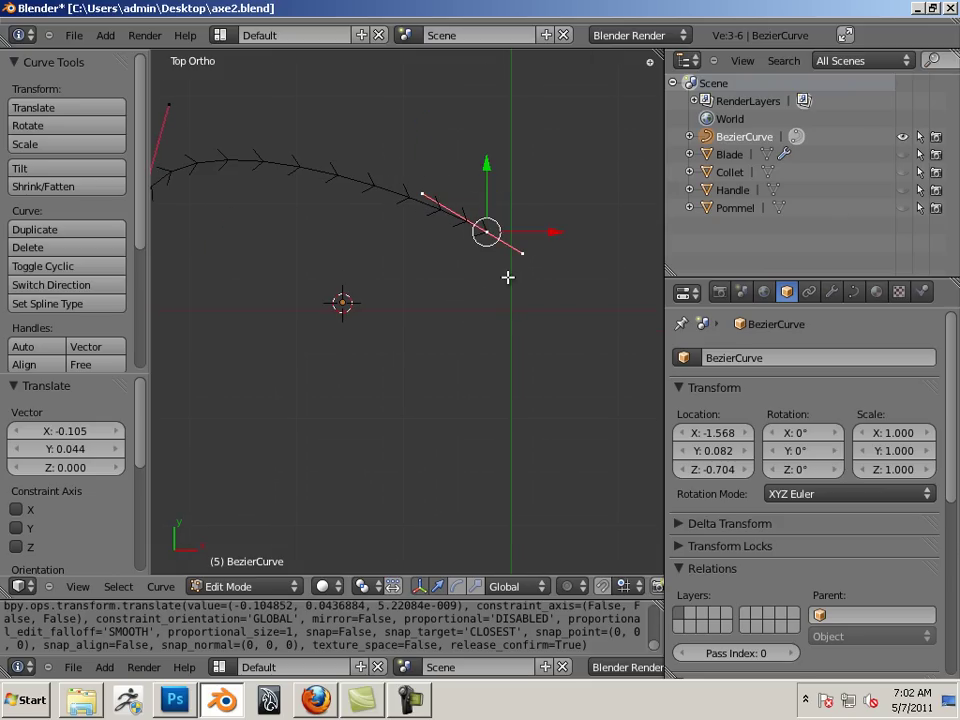
- Extrude three new points from the curve's end, first downward then toward the upper right
key(e)
click(523, 441)
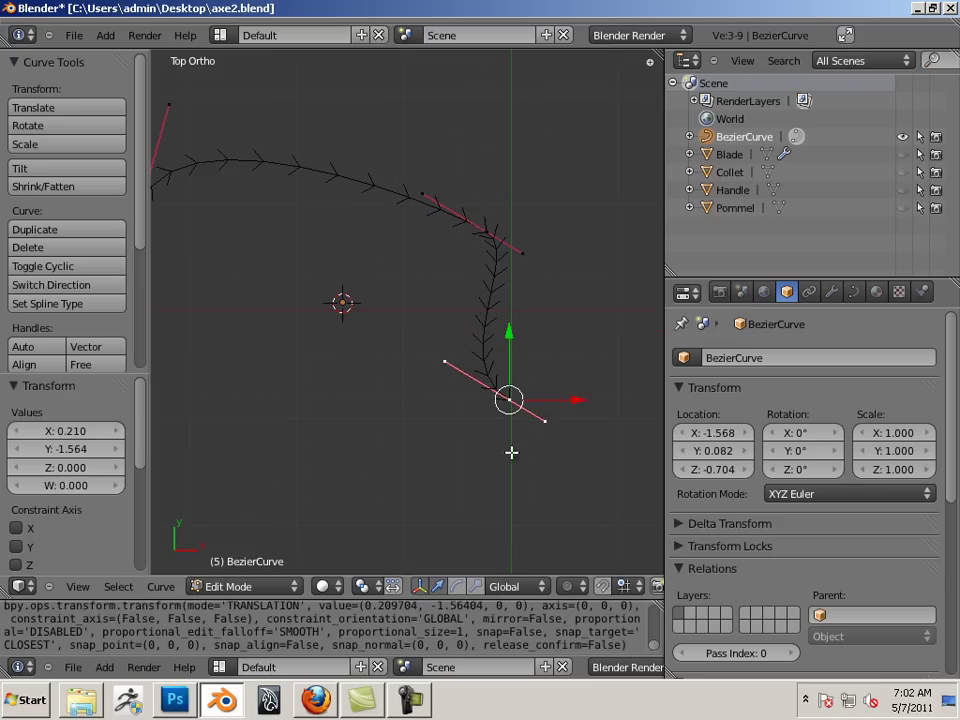
key(e)
click(624, 253)
shift+middle_drag(624, 253, 512, 302)
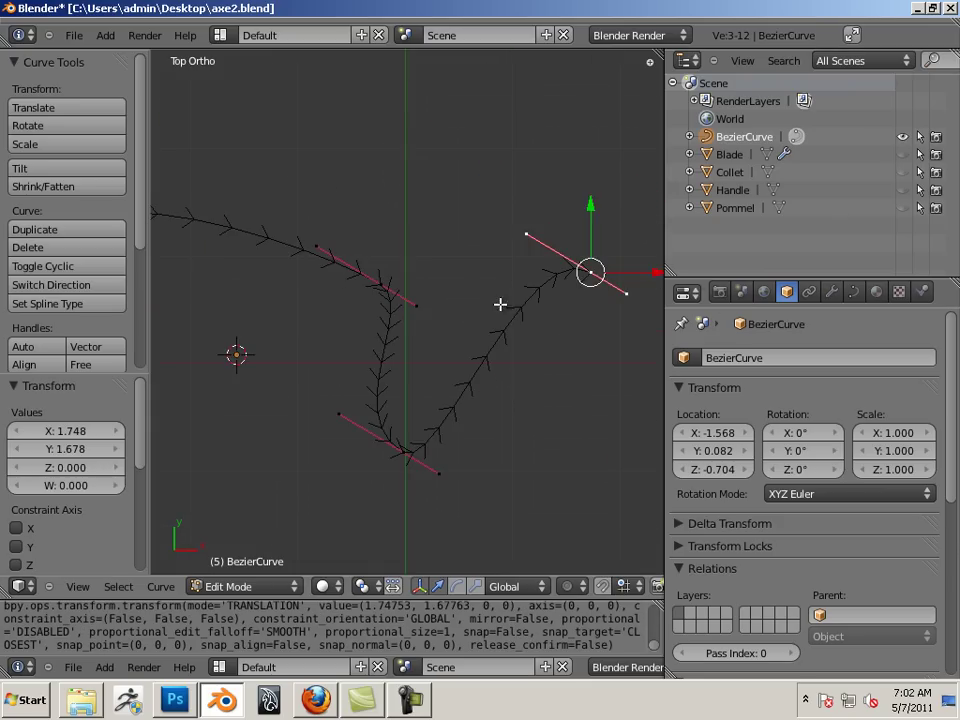
key(e)
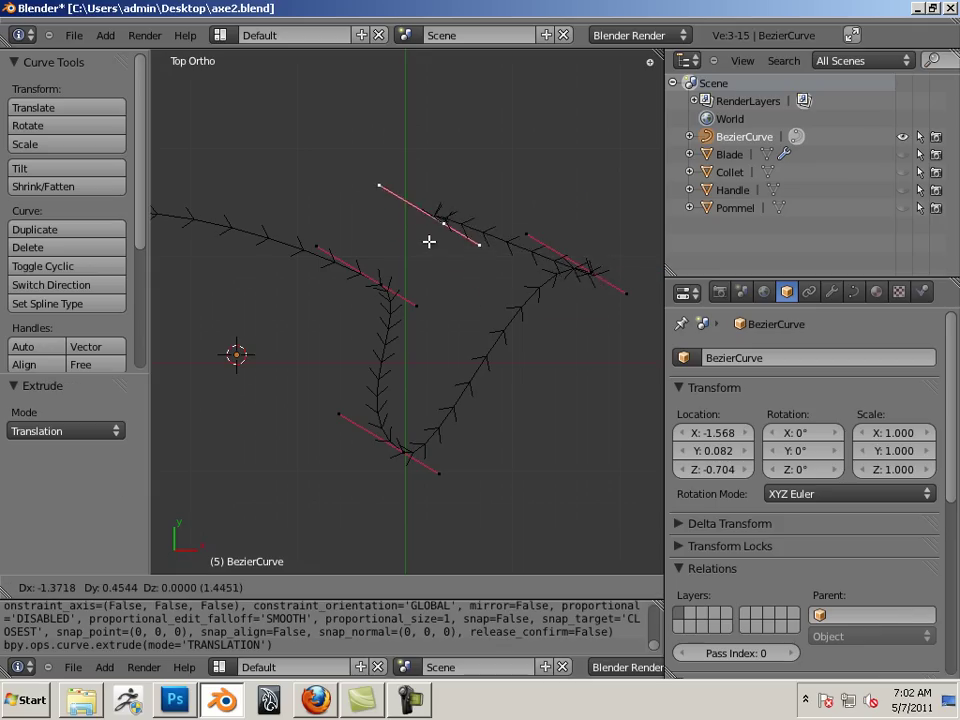
click(571, 208)
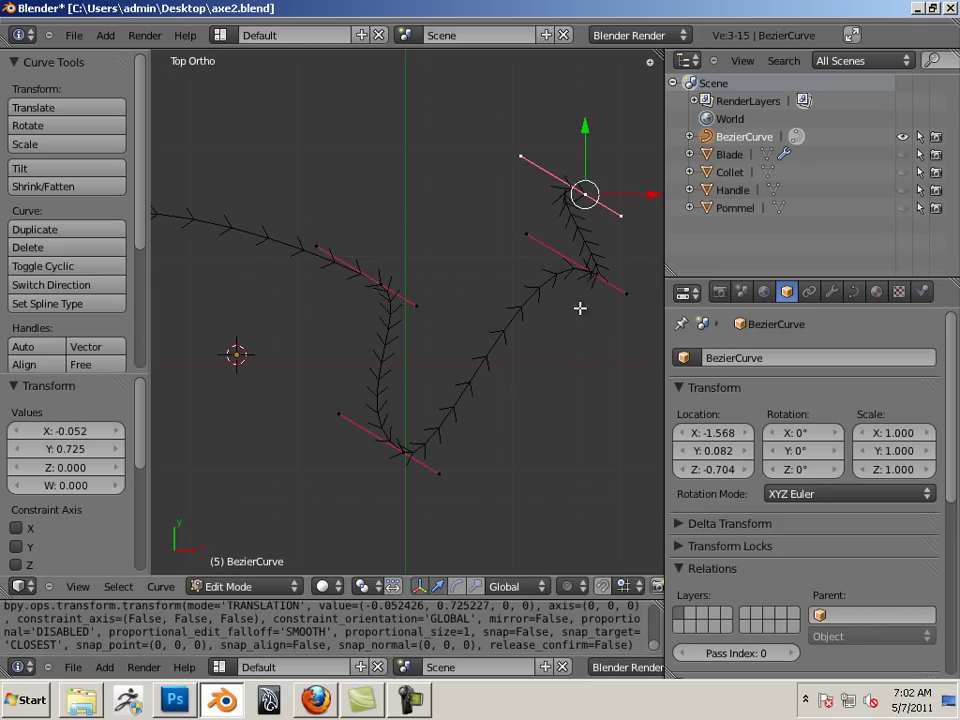
- Shift a control point on the curve's right branch to the left
shift+middle_drag(553, 302, 396, 377)
scroll(540, 281, up, 4)
right_click(561, 289)
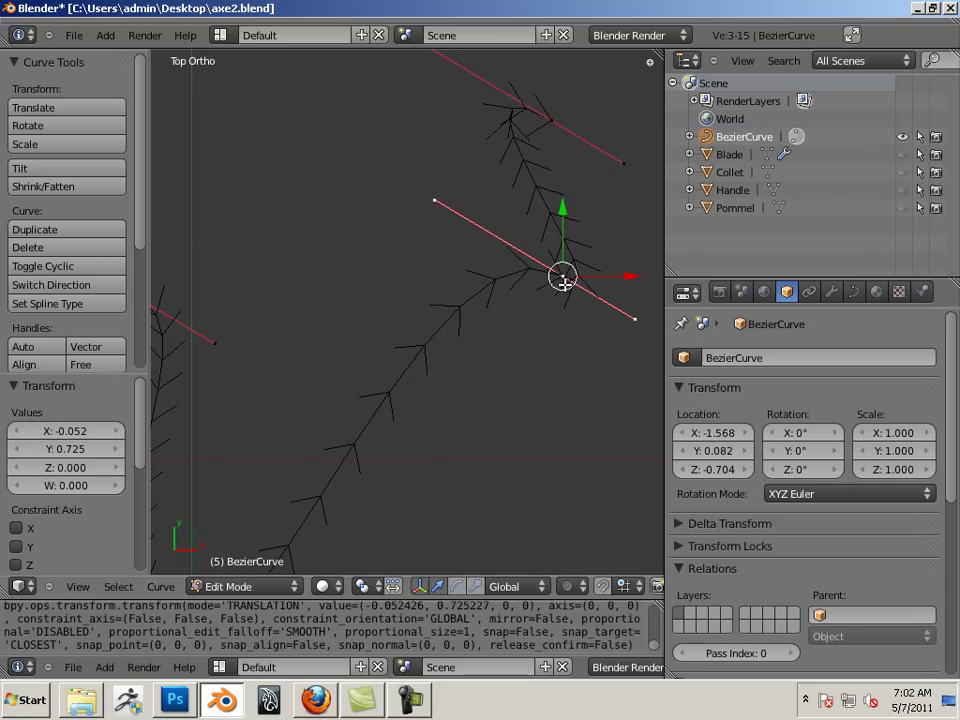
right_drag(565, 288, 471, 285)
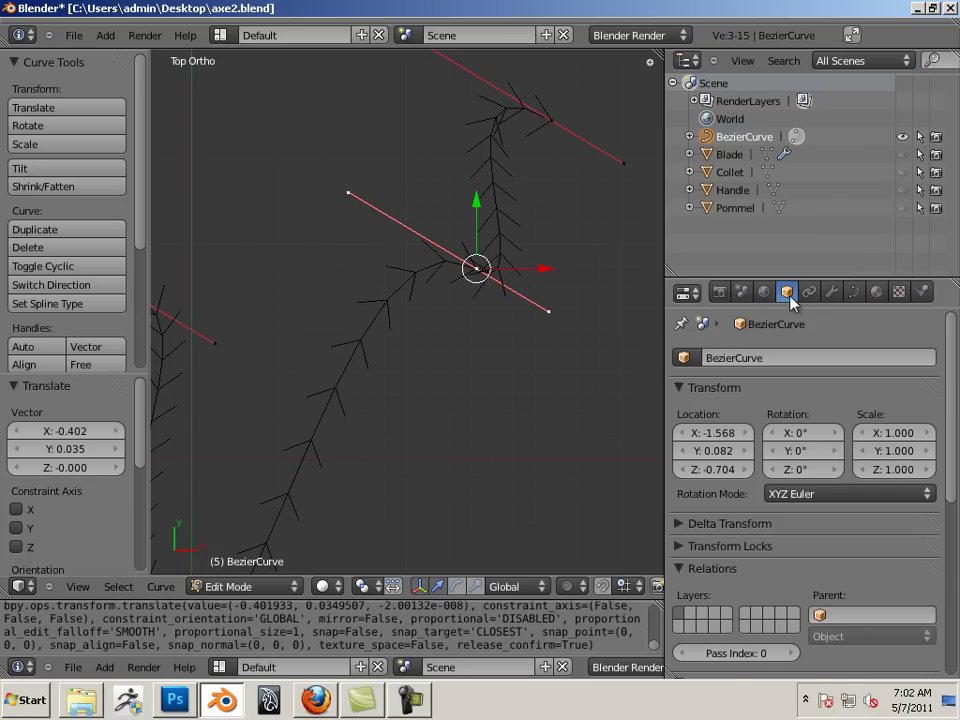
- In the Curve data settings, lower the preview resolution and move the lower-left control point
click(855, 291)
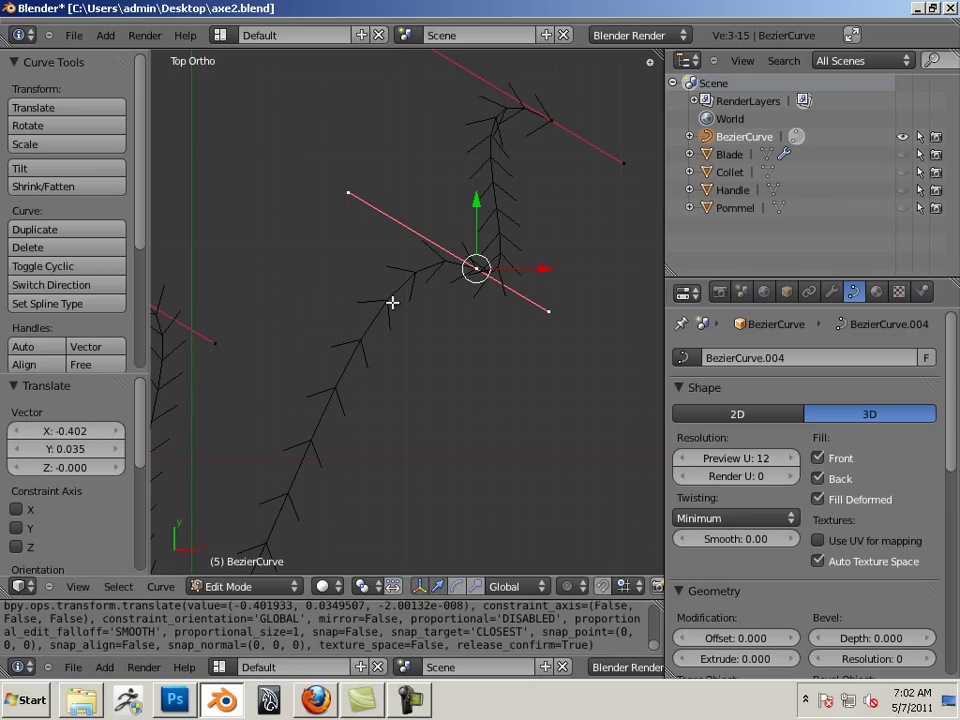
ctrl+scroll(439, 396, up, 2)
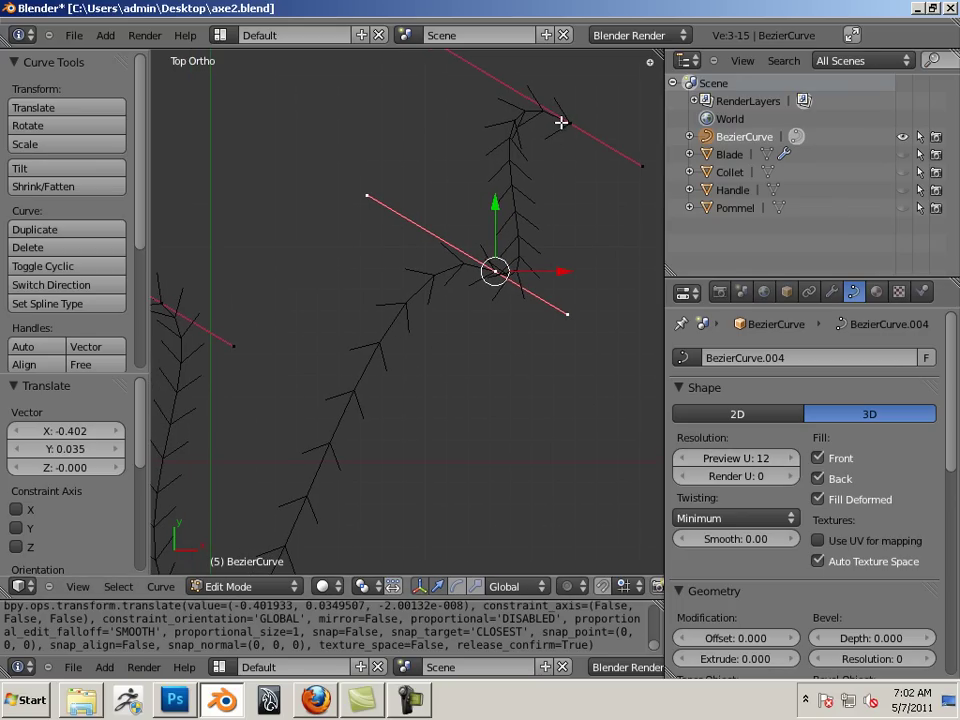
shift+middle_drag(484, 295, 525, 225)
scroll(522, 210, down, 1)
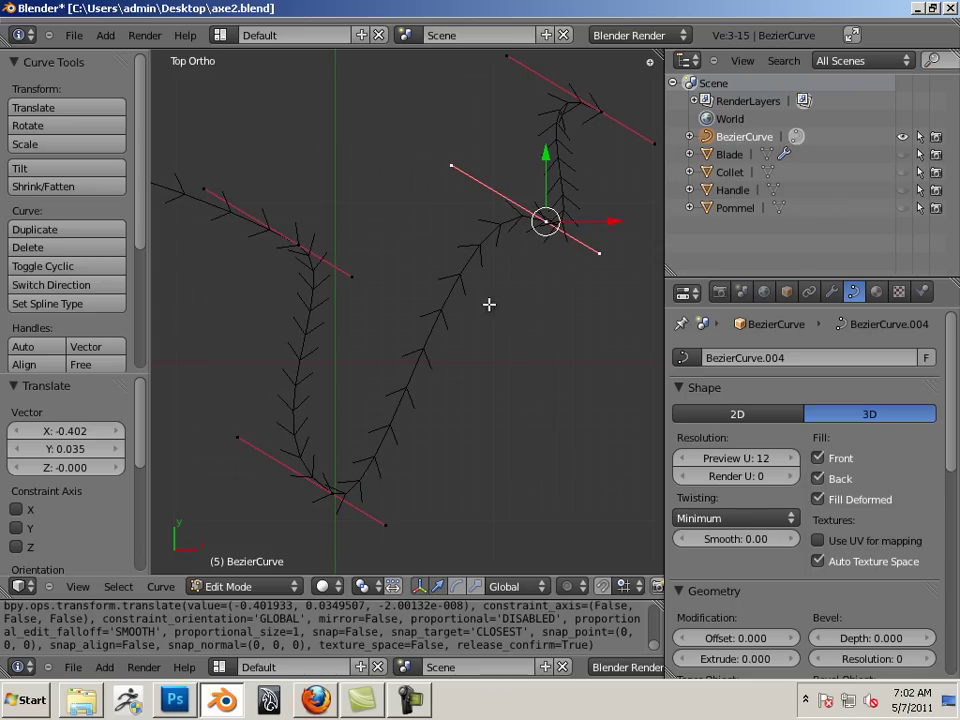
shift+middle_drag(489, 304, 467, 317)
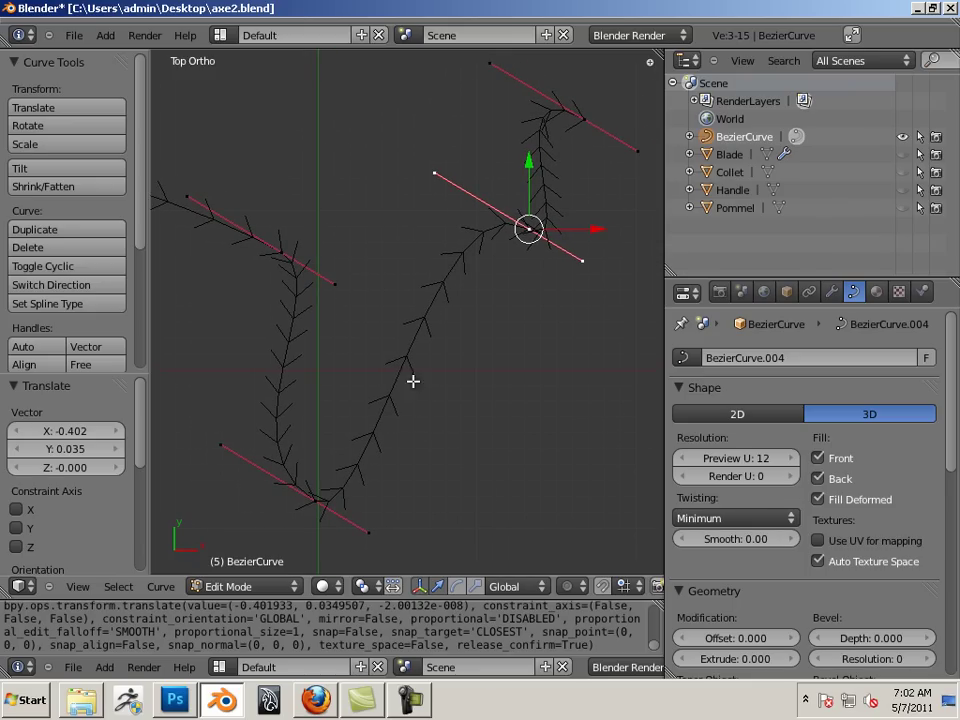
click(681, 459)
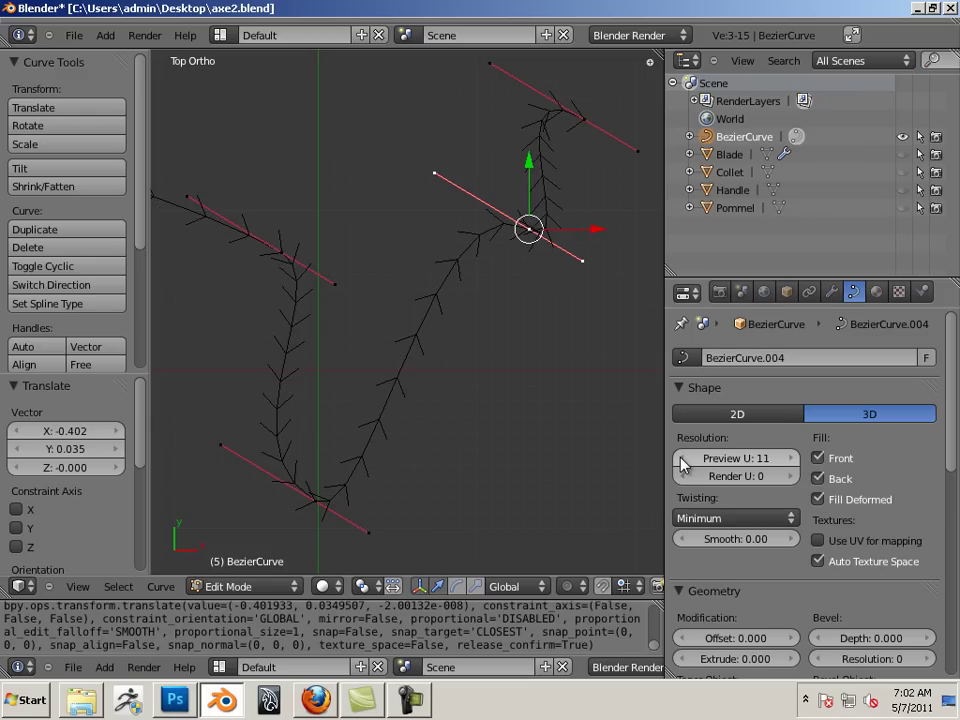
click(681, 459)
click(681, 459)
click(681, 459)
click(681, 459)
click(681, 459)
click(681, 459)
right_click(322, 505)
drag(311, 507, 394, 465)
- Raise the curve's preview resolution U to 9 and view the curve tilted
click(792, 458)
click(792, 458)
click(792, 458)
click(792, 458)
middle_drag(596, 375, 439, 313)
key(KP_7)
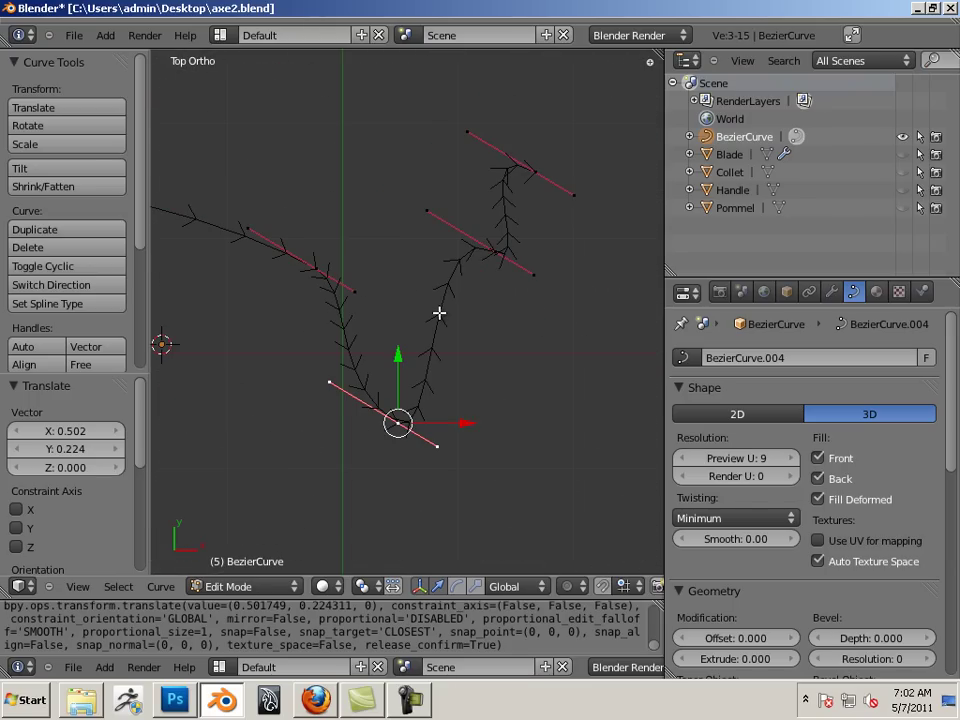
shift+middle_drag(357, 267, 527, 285)
scroll(416, 261, down, 4)
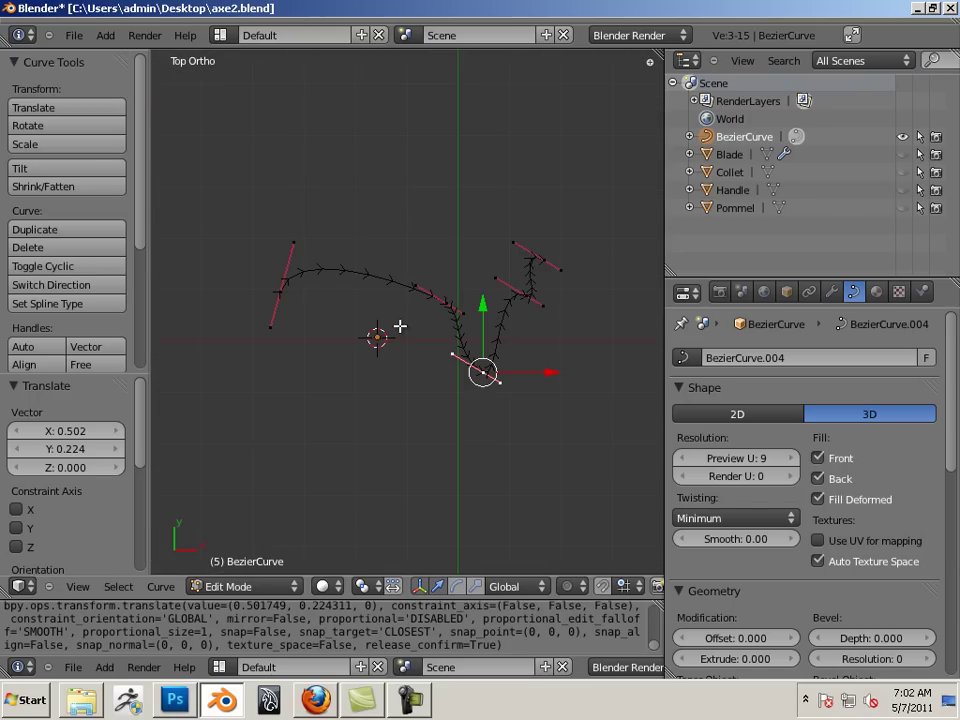
middle_drag(398, 324, 463, 306)
- Raise two curve points along Z, the first by about 1.56 units
key(g)
key(z)
click(476, 118)
middle_drag(553, 315, 478, 326)
right_click(540, 339)
key(g)
key(z)
click(540, 133)
middle_drag(540, 133, 440, 249)
- Shift all curve points -0.188 along X and inspect the shape
key(a)
key(a)
key(g)
key(x)
click(441, 298)
middle_drag(441, 298, 512, 166)
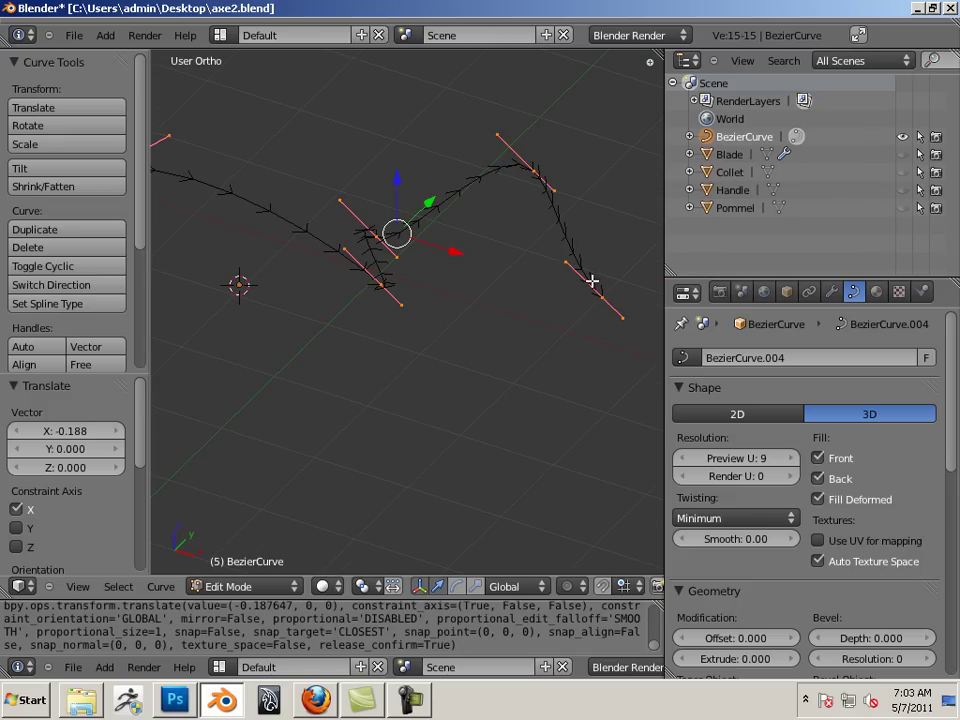
middle_drag(559, 295, 556, 216)
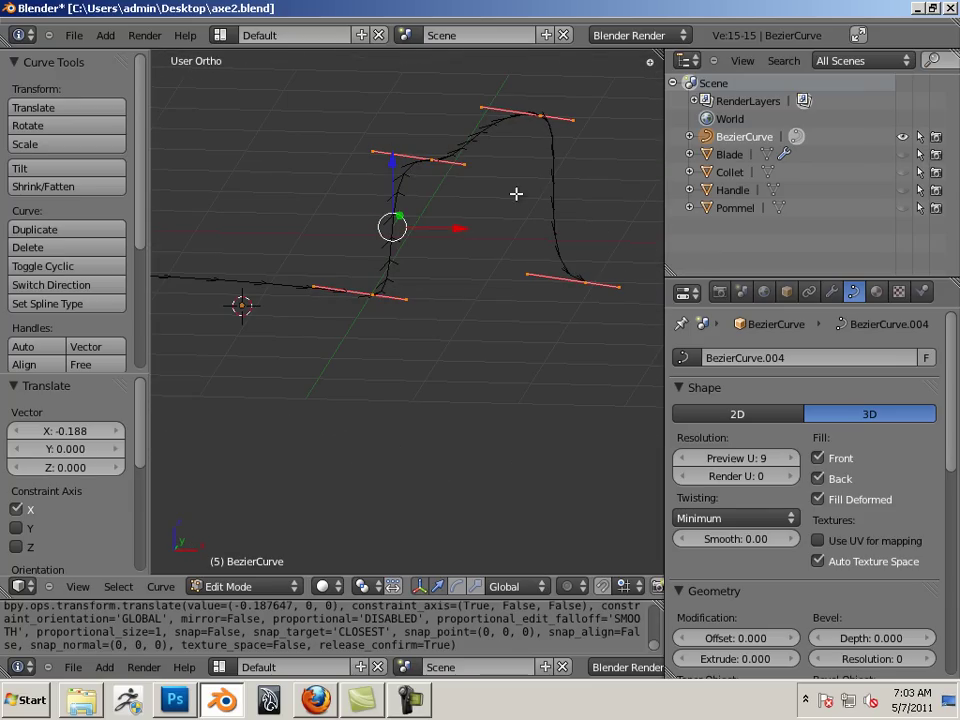
- Set the curve's handles to Auto to smooth the bends
click(45, 350)
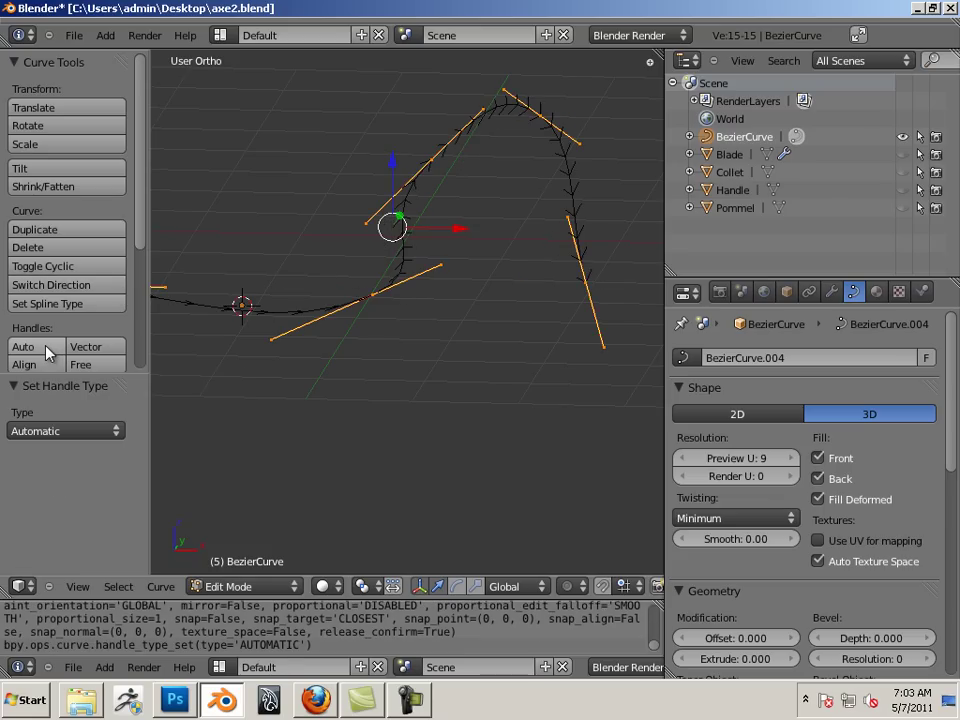
middle_drag(437, 208, 556, 293)
scroll(556, 293, up, 3)
- Add a Bezier circle inside the curve, then undo it with Ctrl+Z
click(105, 35)
mouse_move(111, 57)
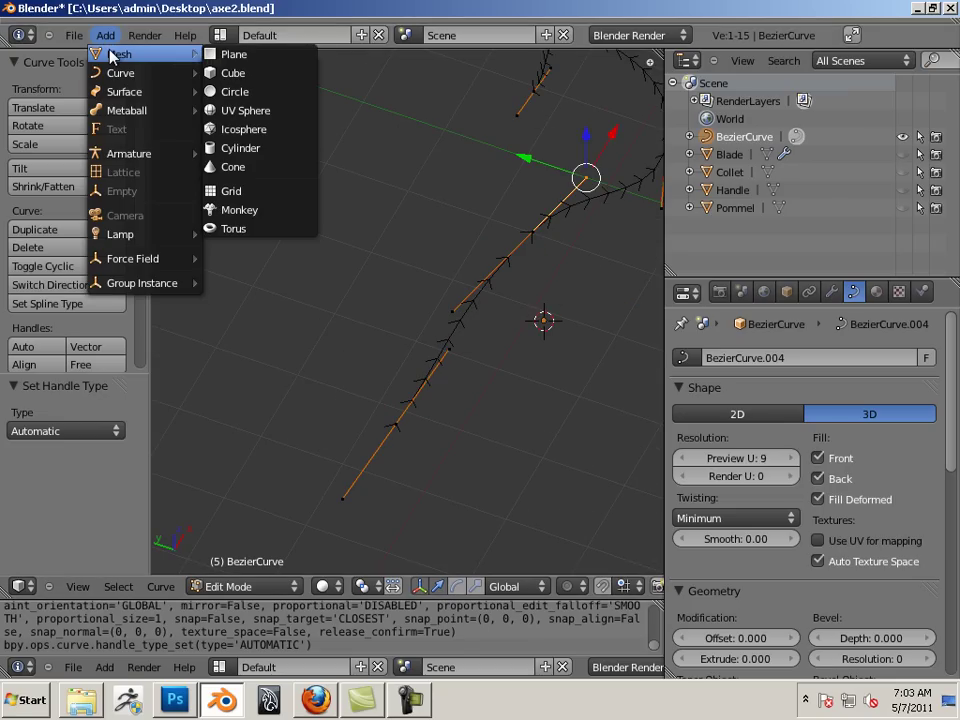
mouse_move(155, 73)
click(226, 90)
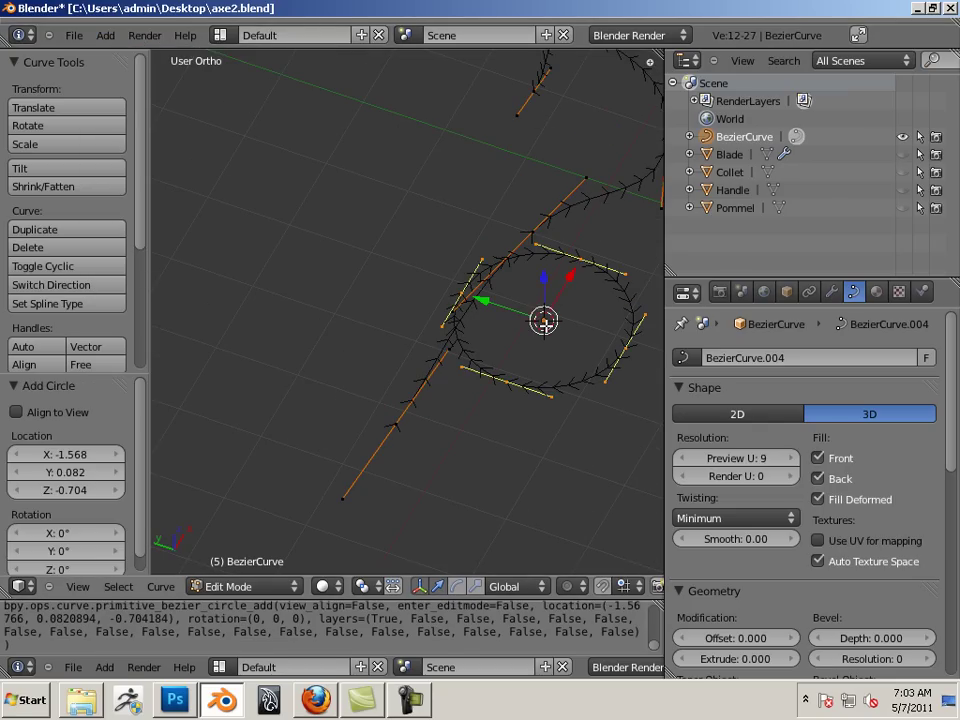
key(ctrl+z)
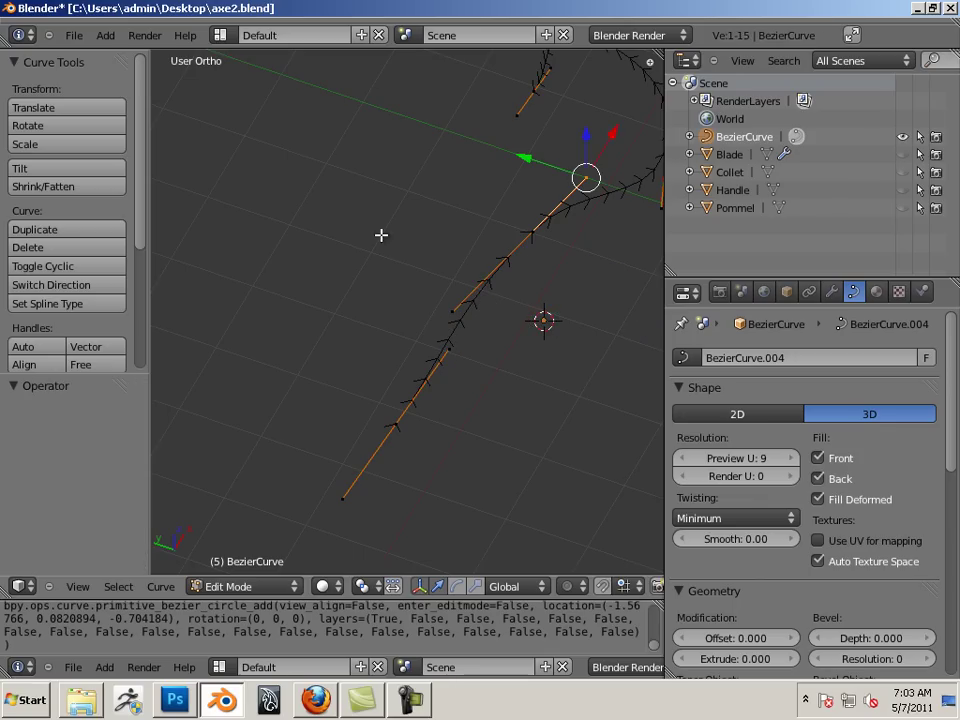
- Return to Object Mode and add a separate Bezier circle object
key(Tab)
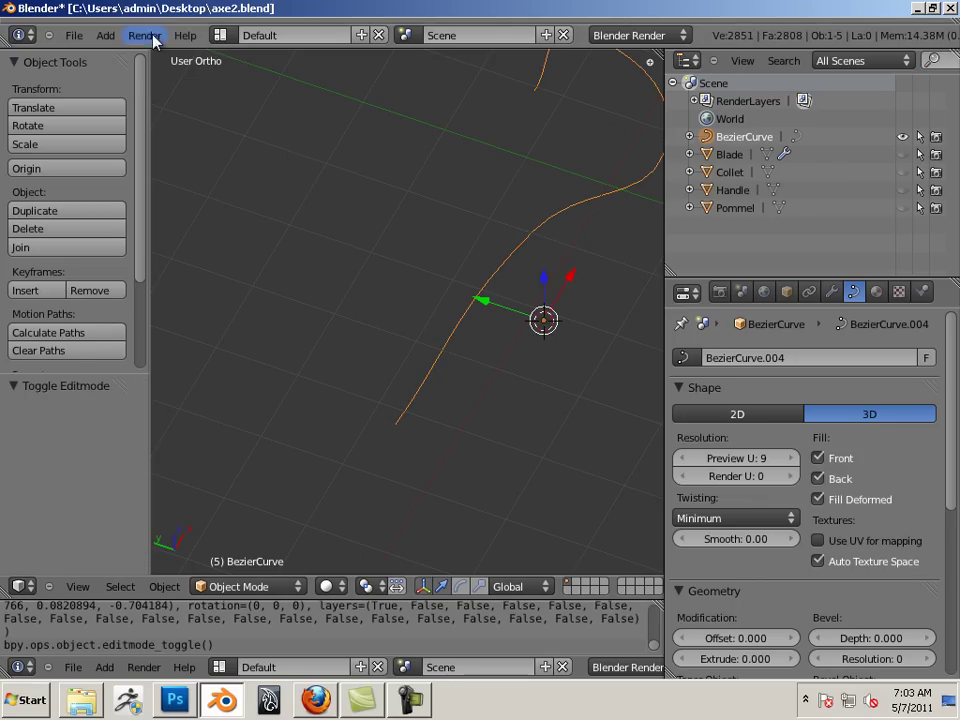
click(105, 35)
mouse_move(117, 75)
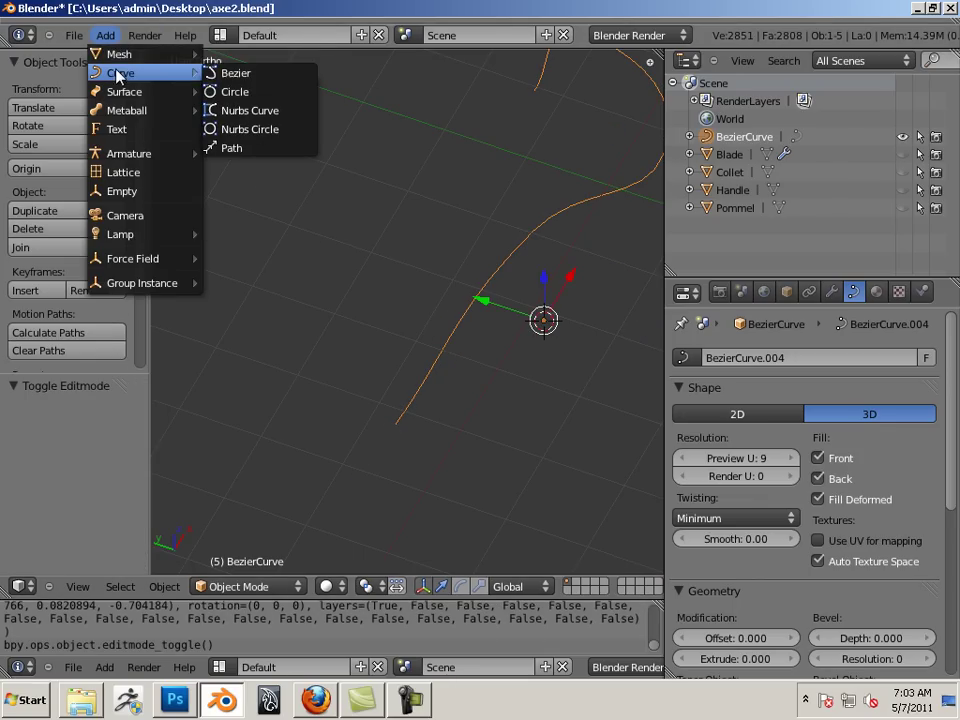
click(230, 91)
drag(500, 300, 250, 218)
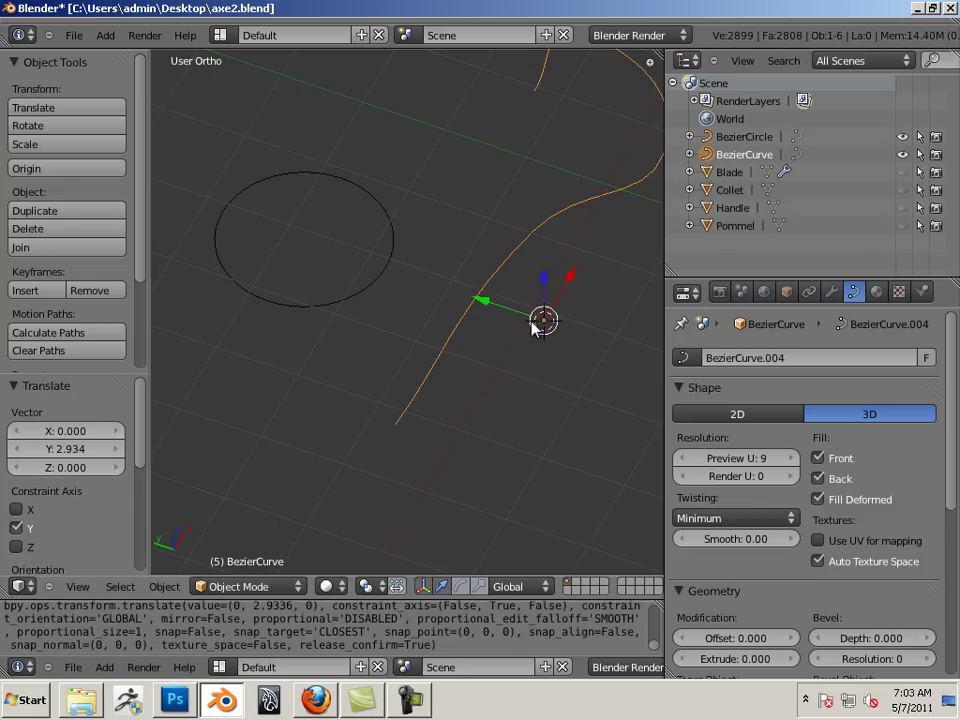
- Select the Bezier circle and scale it down to 0.237
key(a)
right_click(377, 272)
right_click(478, 292)
right_click(392, 259)
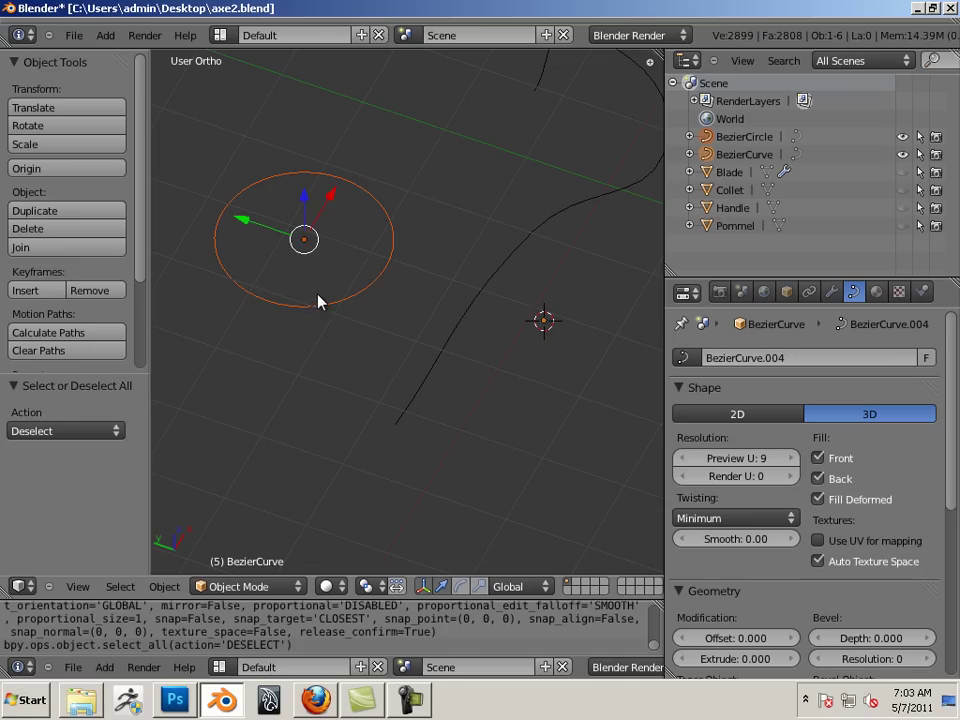
key(s)
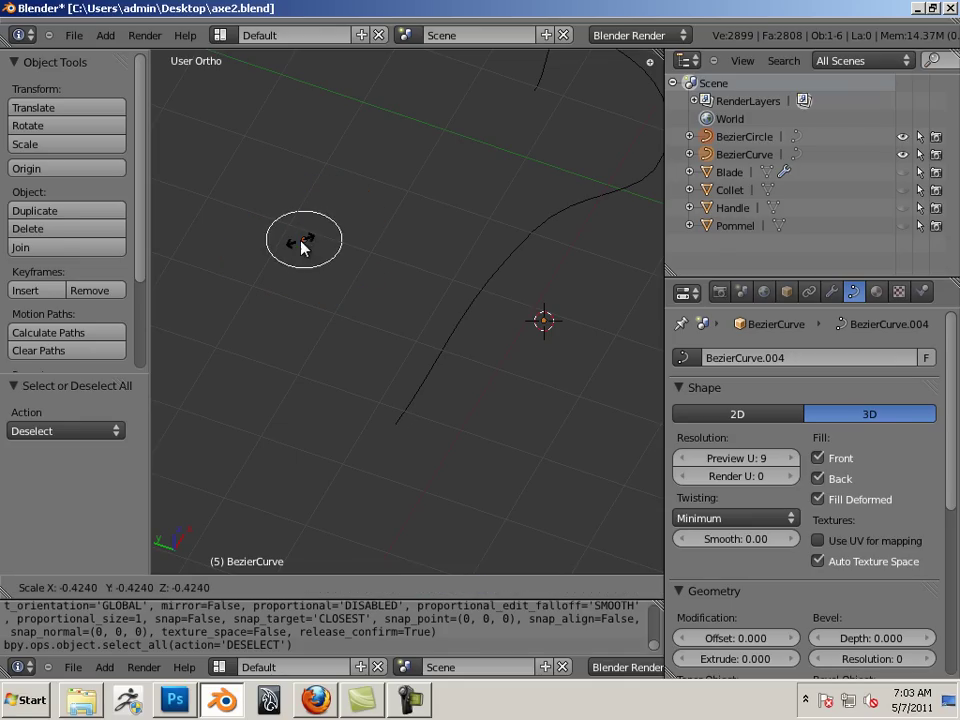
click(306, 246)
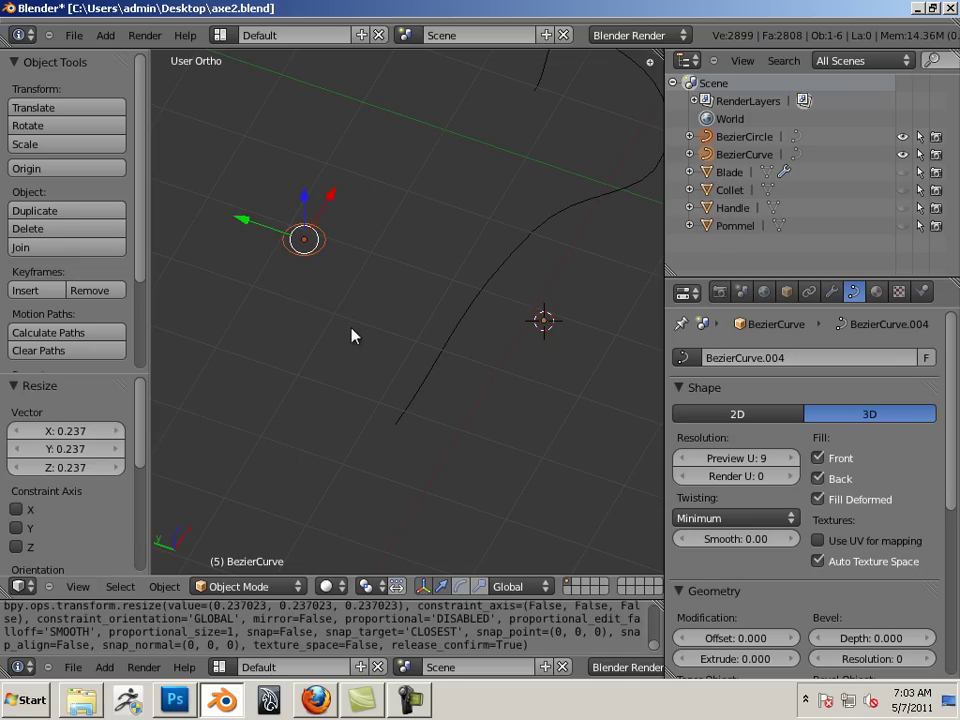
- Move the circle -1.187 along X and 5.767 along Y, away from the curve
middle_drag(458, 390, 403, 396)
key(g)
key(x)
click(358, 252)
scroll(358, 252, down, 4)
key(g)
key(y)
click(248, 178)
- Select the Bezier curve and frame its hump
middle_drag(333, 286, 414, 268)
right_click(382, 302)
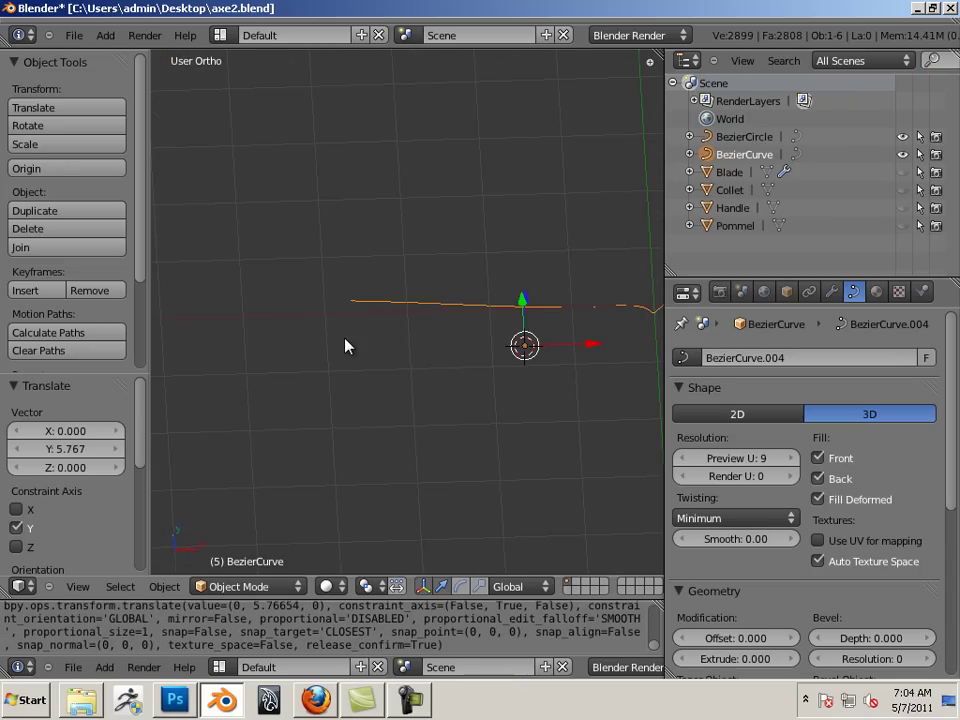
shift+middle_drag(455, 344, 349, 390)
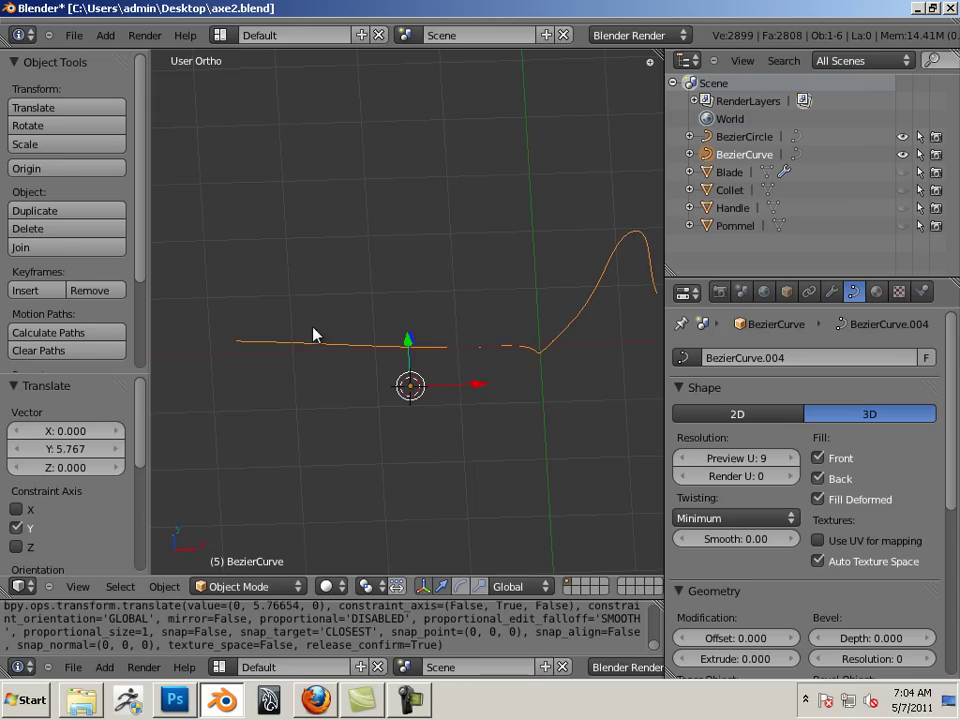
- Set BezierCircle as the BezierCurve's Bevel Object to form a round tube, then re-enter Edit Mode
scroll(936, 408, down, 5)
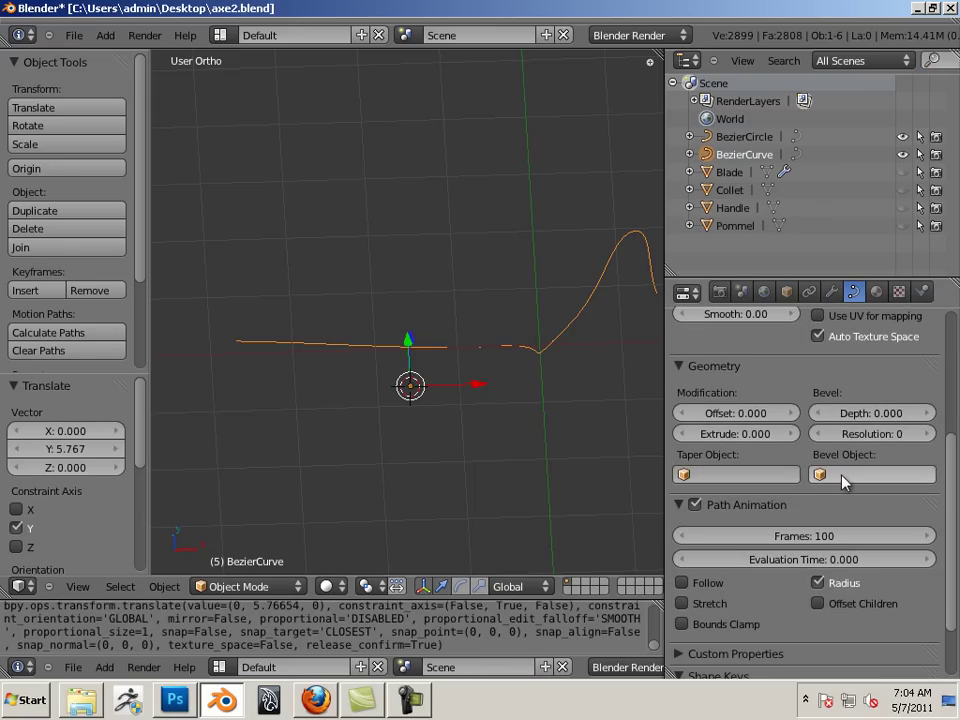
click(842, 476)
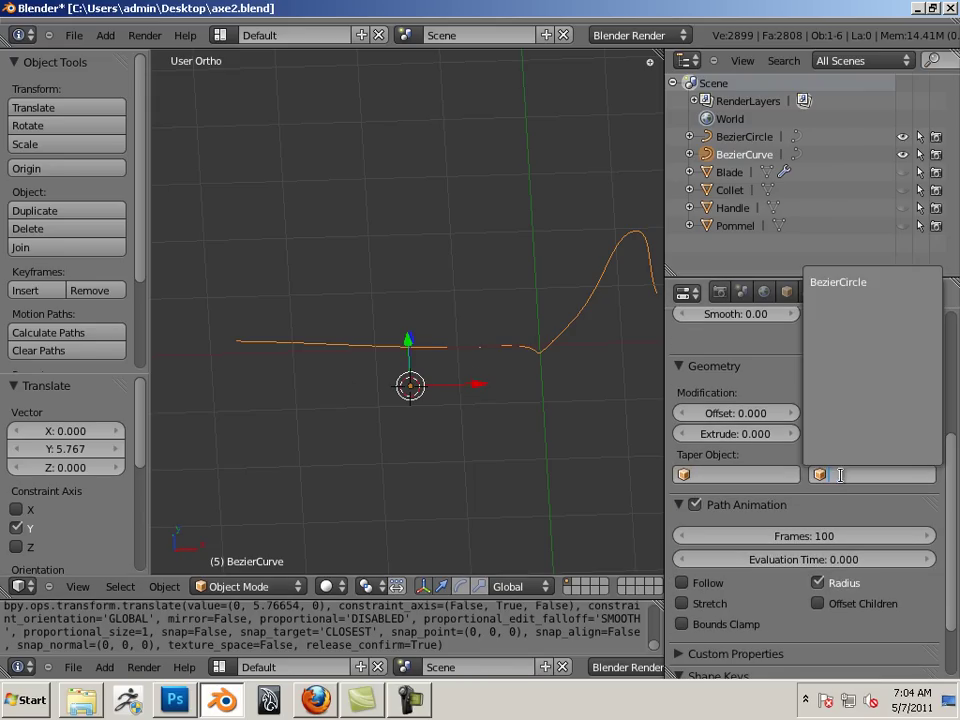
click(847, 283)
middle_drag(388, 362, 444, 323)
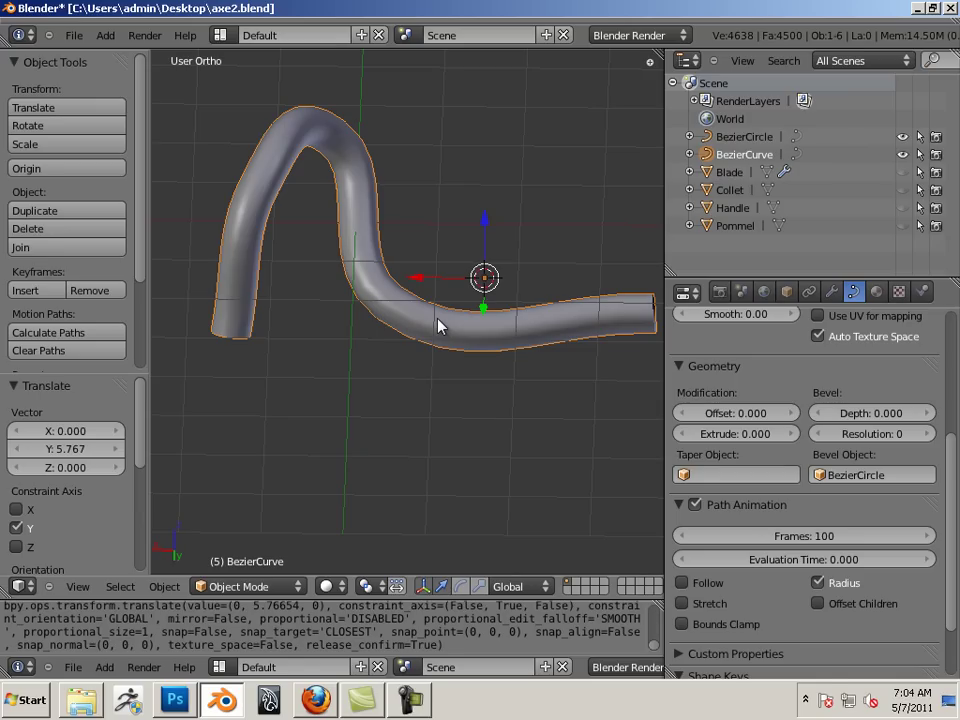
key(Tab)
middle_drag(568, 328, 393, 380)
- Move the curve's whole middle control point along the Y axis
right_click(446, 366)
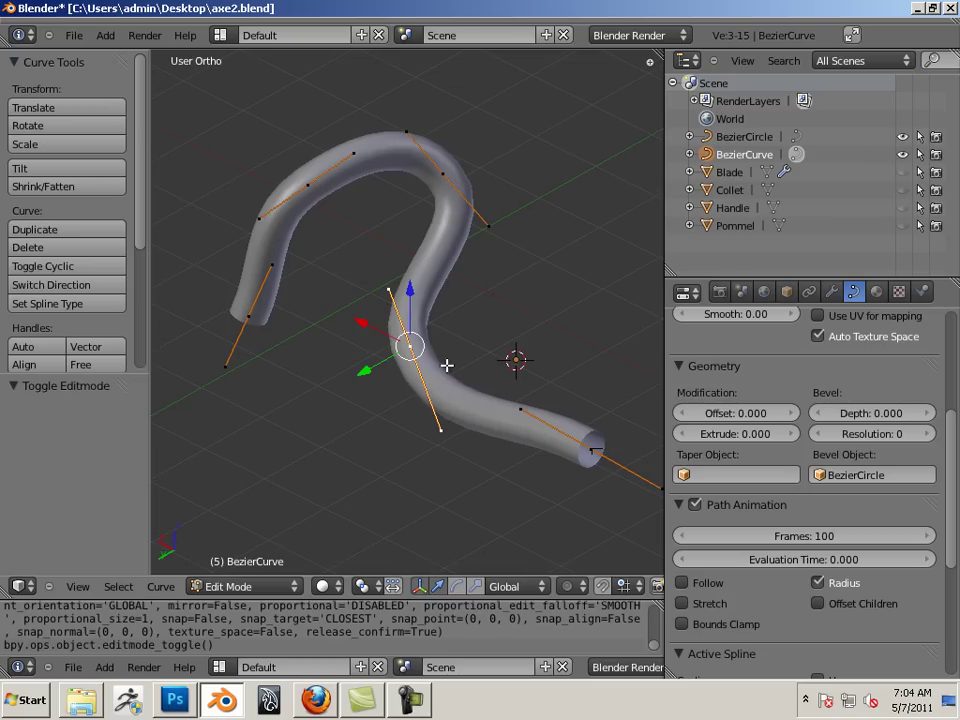
key(g)
key(y)
click(396, 381)
middle_drag(396, 381, 447, 325)
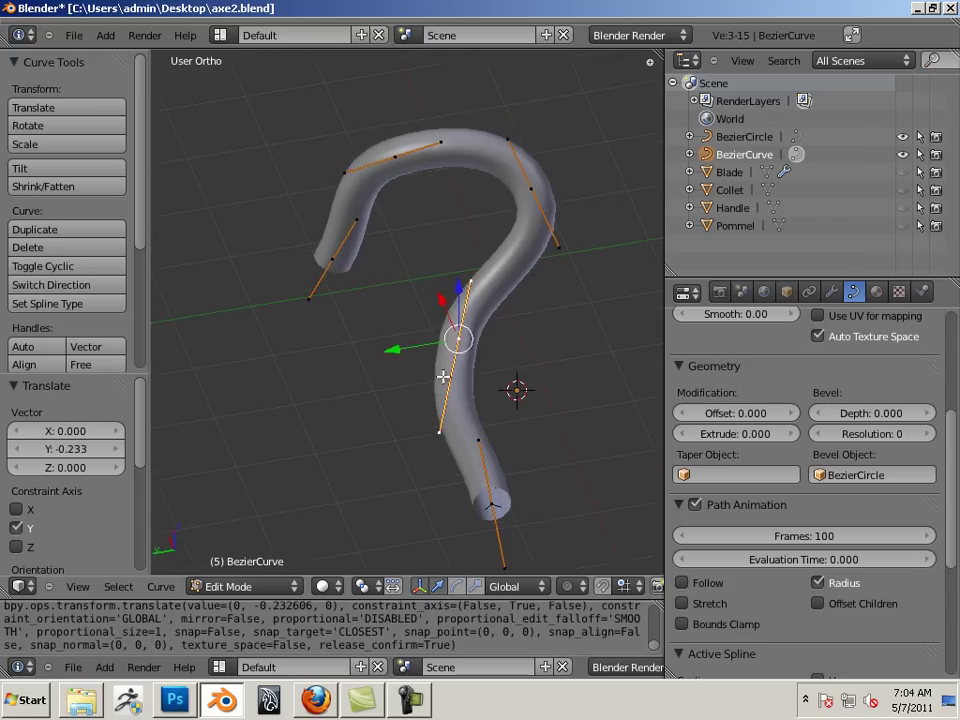
- Raise the middle point's lower handle along Z, then shift the middle point again along Y
right_click(441, 433)
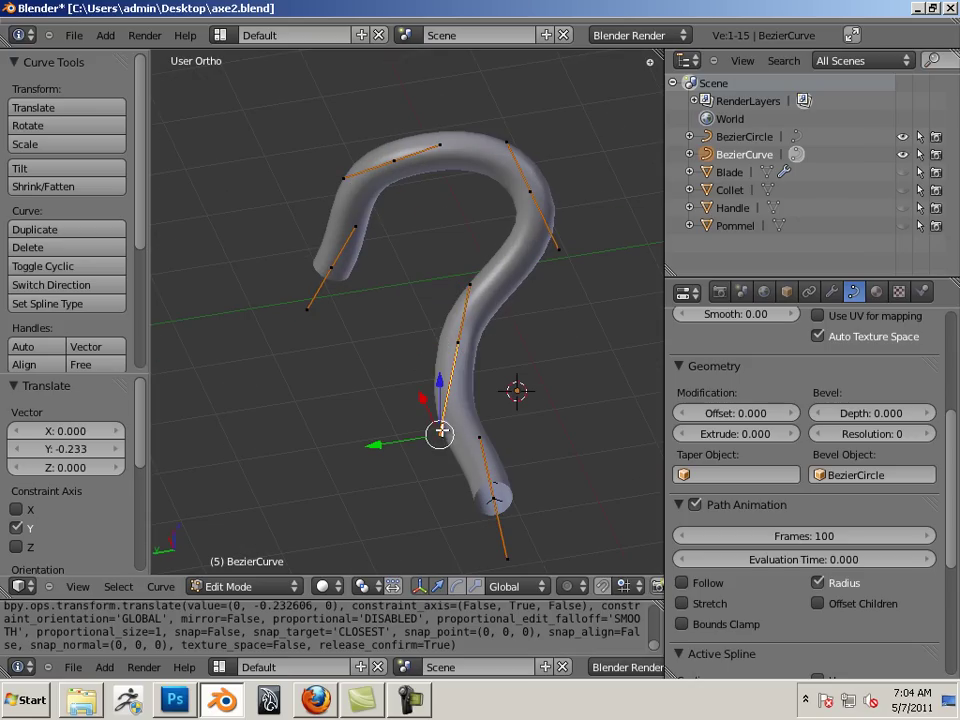
key(g)
key(z)
click(452, 338)
right_click(456, 340)
key(g)
key(y)
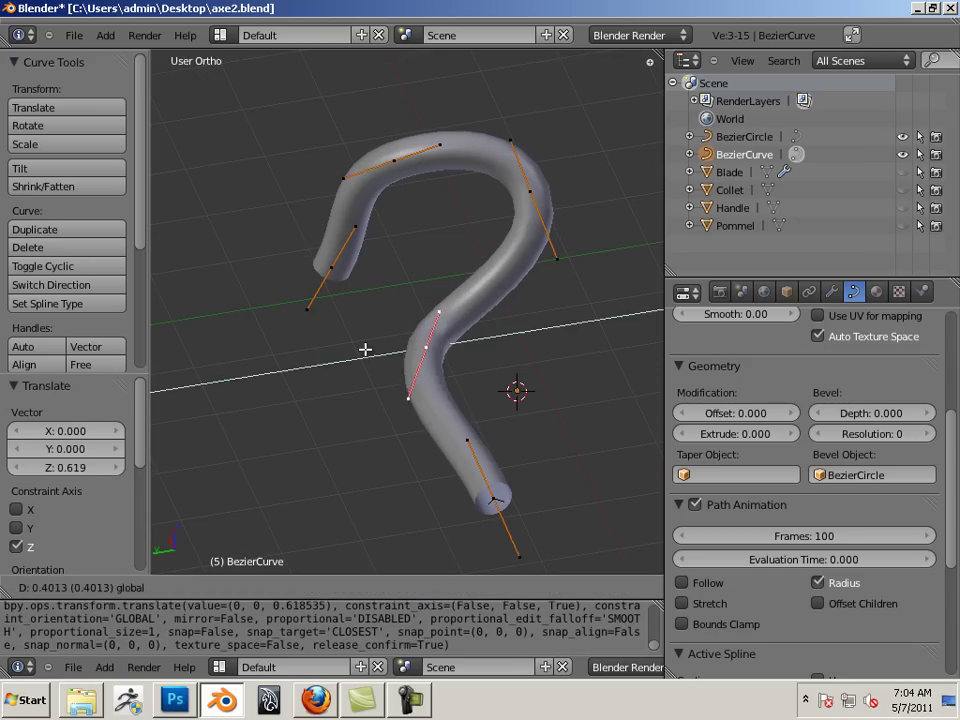
click(440, 338)
- Move the upper handle end along X, then Y, then X by 0.720 to sharpen the kink
right_click(445, 320)
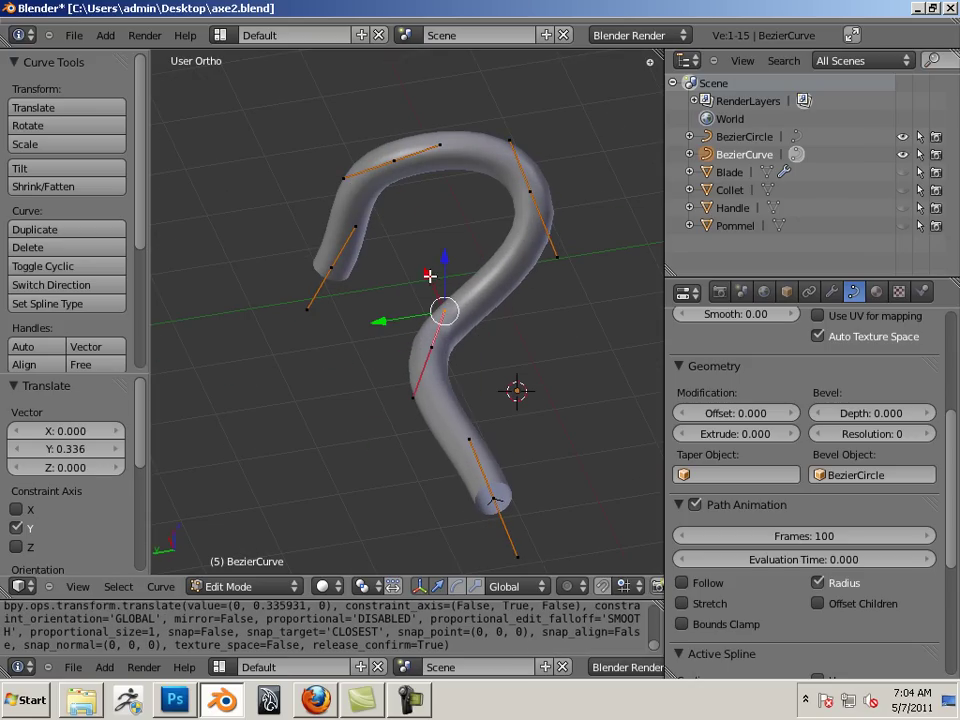
key(g)
key(x)
click(394, 377)
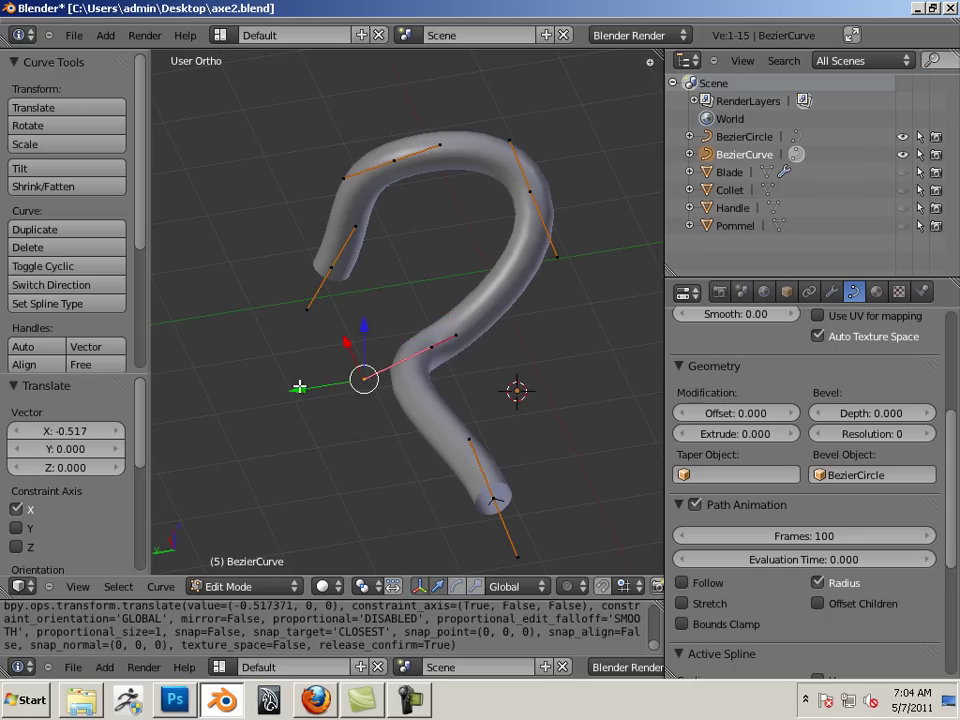
key(g)
key(y)
click(328, 369)
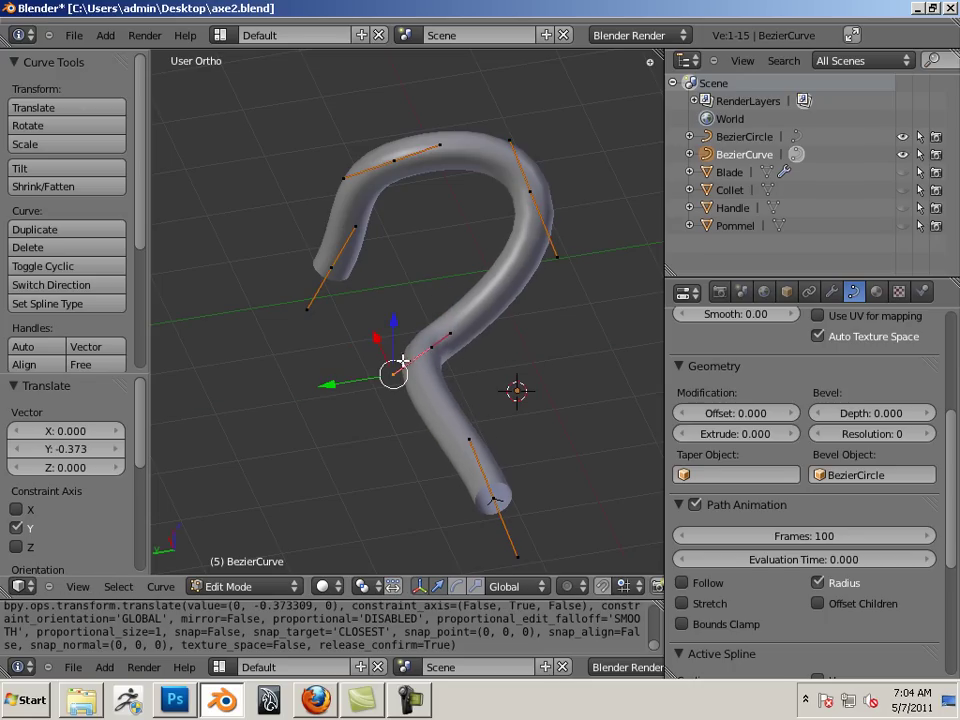
key(g)
key(x)
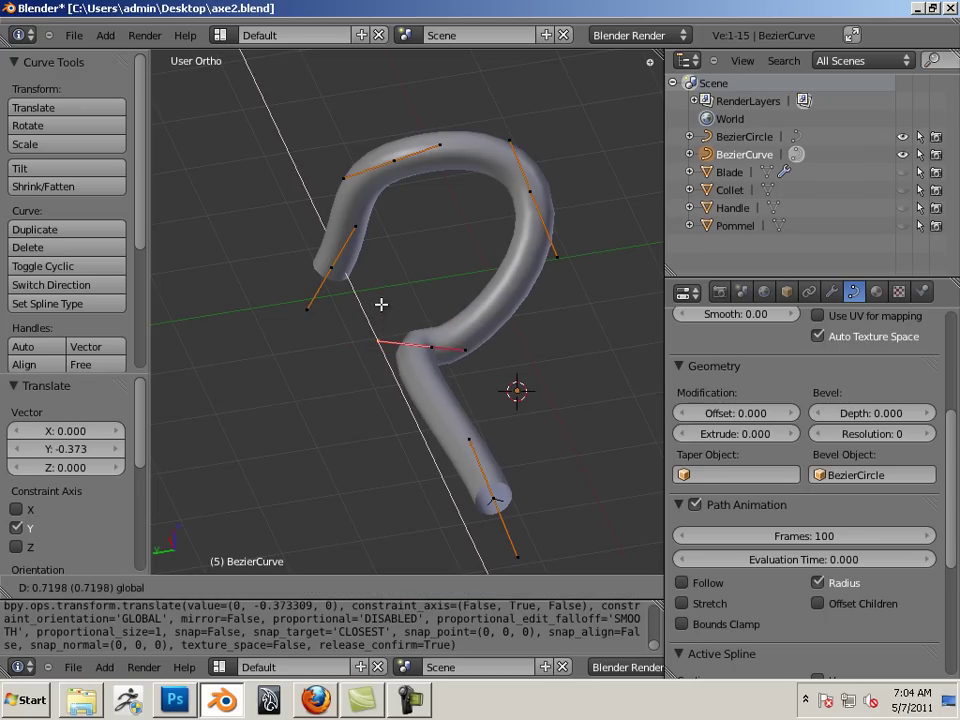
click(381, 304)
- Centre the view on the handle, reselect the middle point and return to Object Mode
scroll(376, 400, up, 4)
key(KP_Decimal)
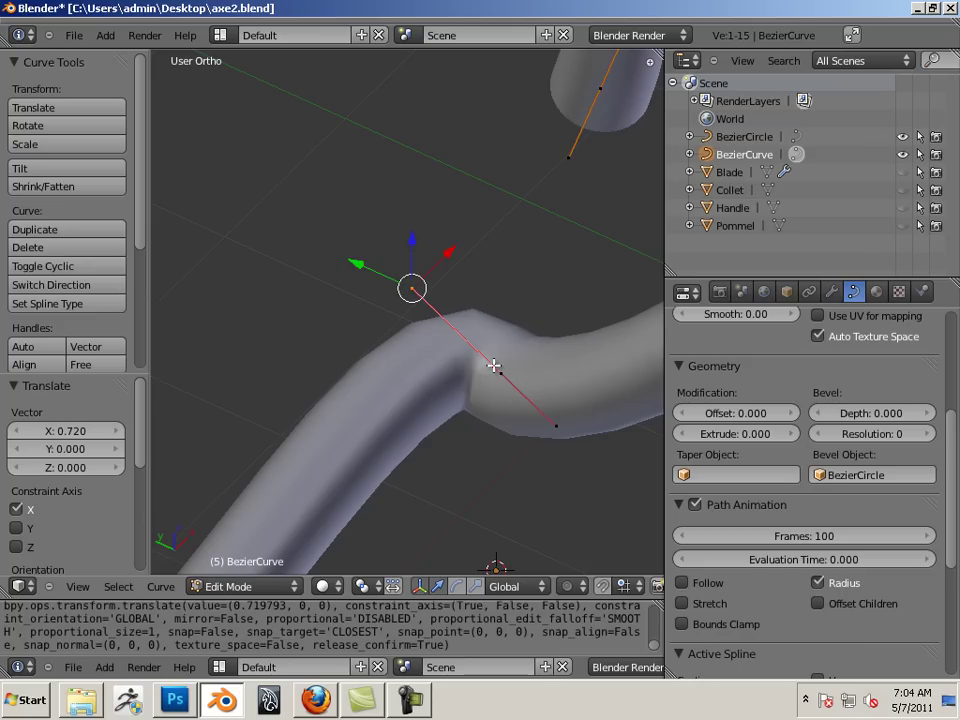
right_click(498, 370)
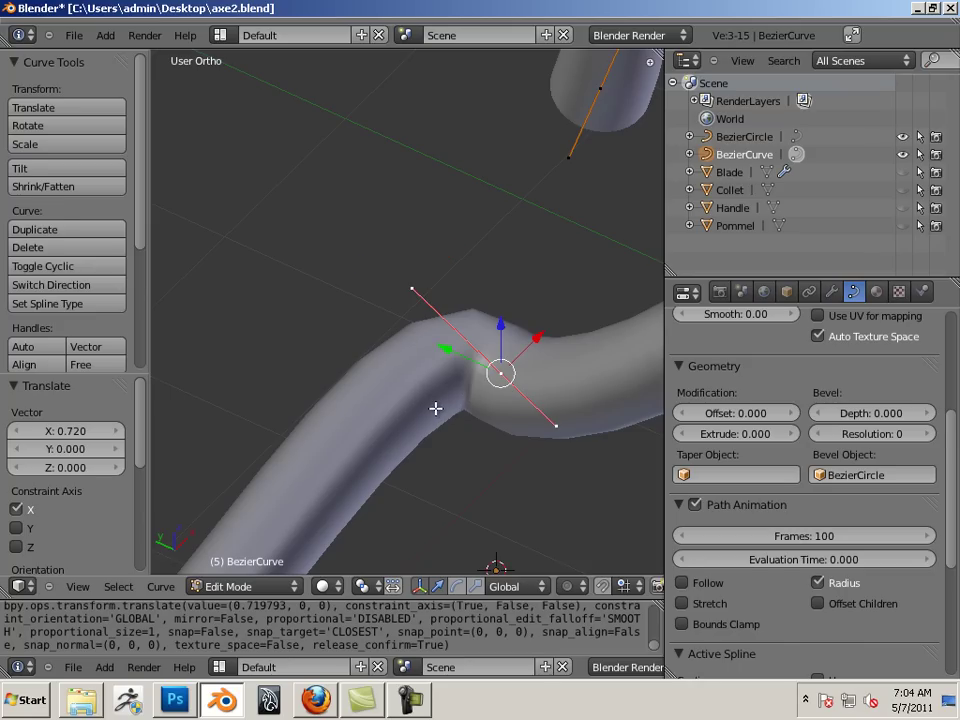
key(Tab)
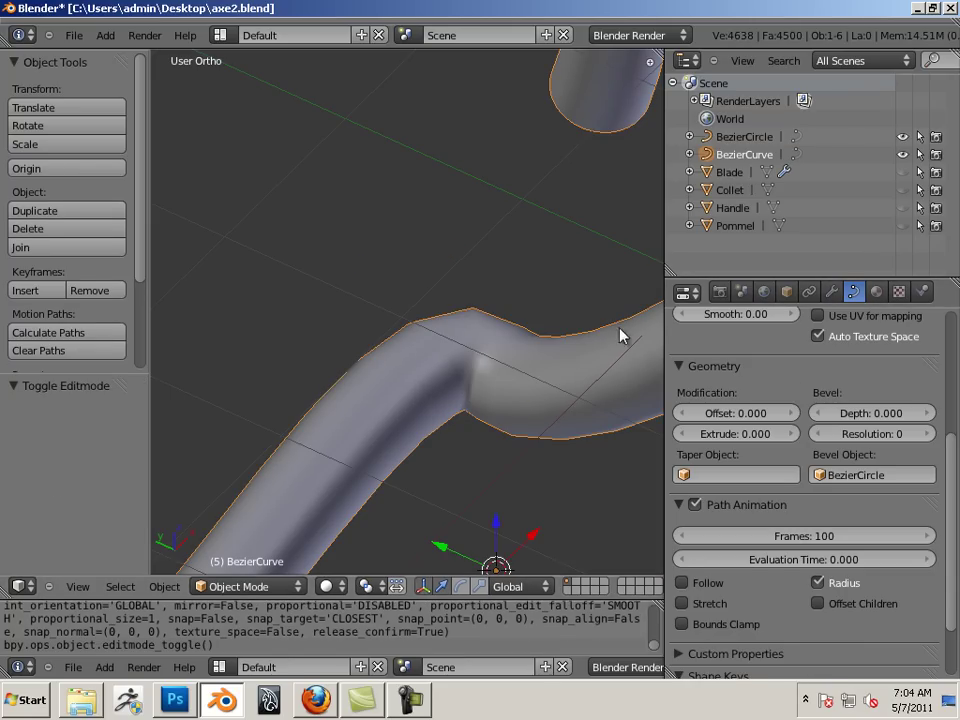
- Enable Wire display in the curve's Object properties to show edges over the surface
key(Tab)
key(Tab)
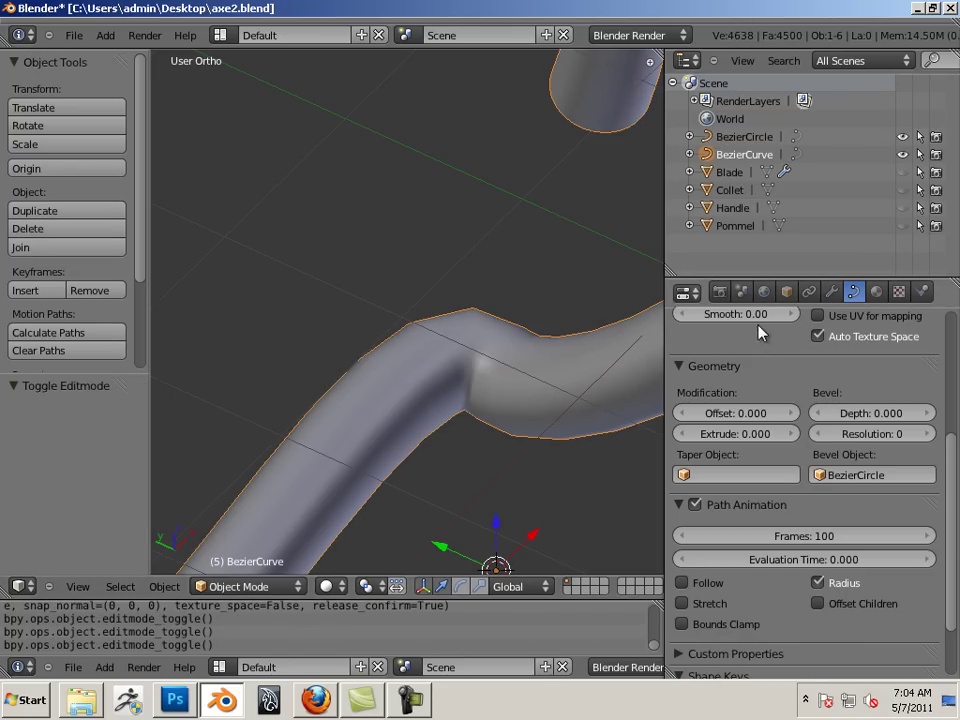
click(786, 291)
scroll(779, 350, down, 3)
scroll(779, 348, down, 4)
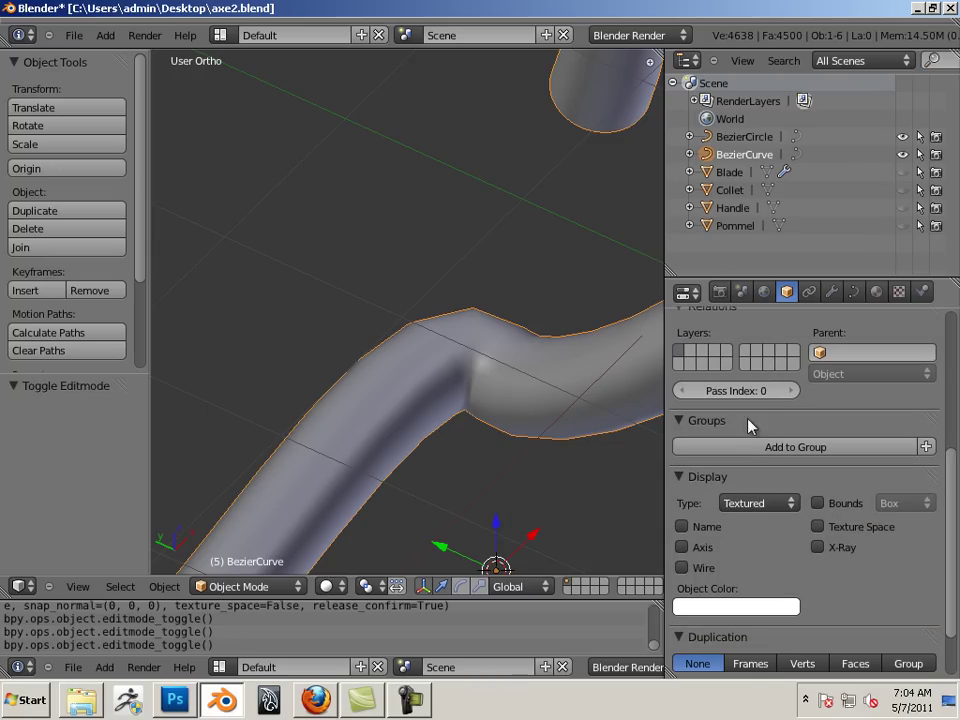
click(682, 568)
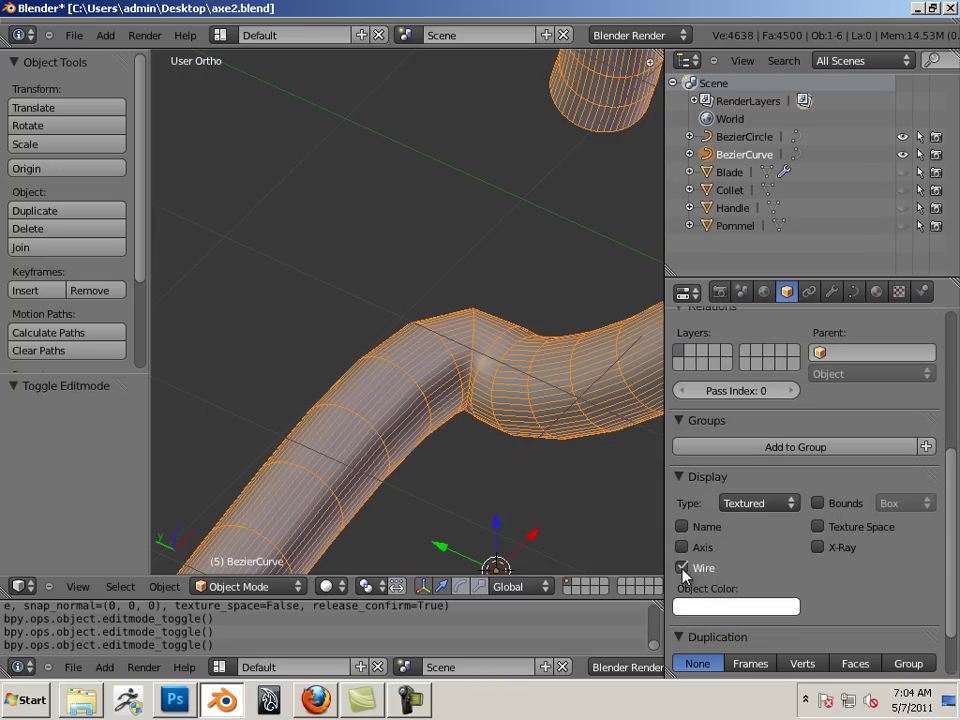
- Re-enter Edit Mode and orbit in for a close-up of the tube's bend
key(Tab)
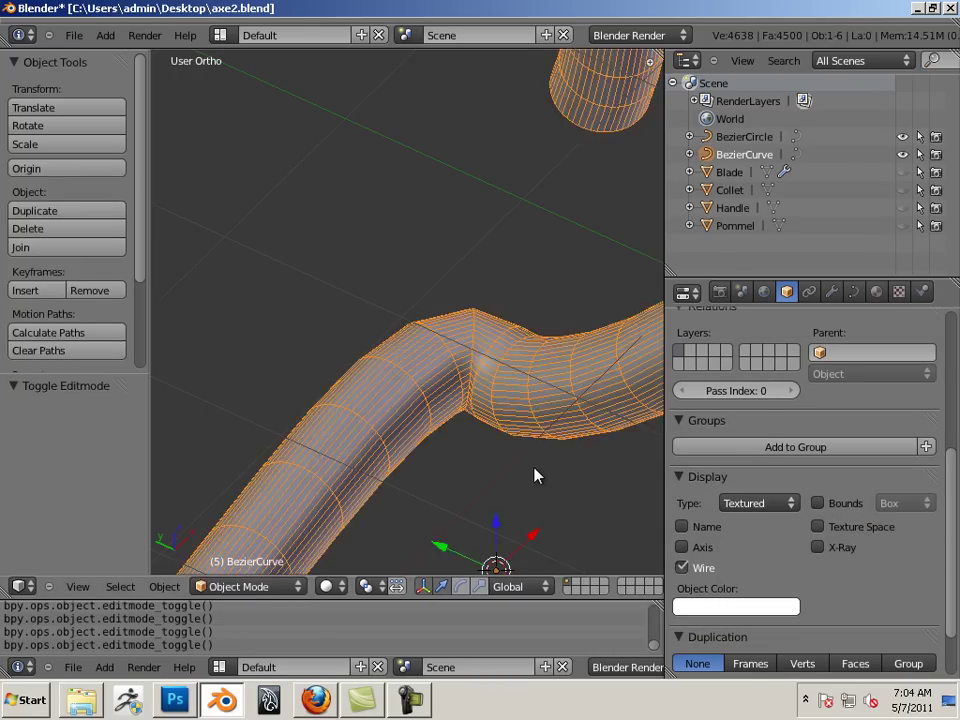
scroll(523, 405, down, 5)
middle_drag(628, 396, 521, 332)
scroll(591, 364, up, 6)
scroll(429, 349, down, 4)
middle_drag(429, 349, 413, 332)
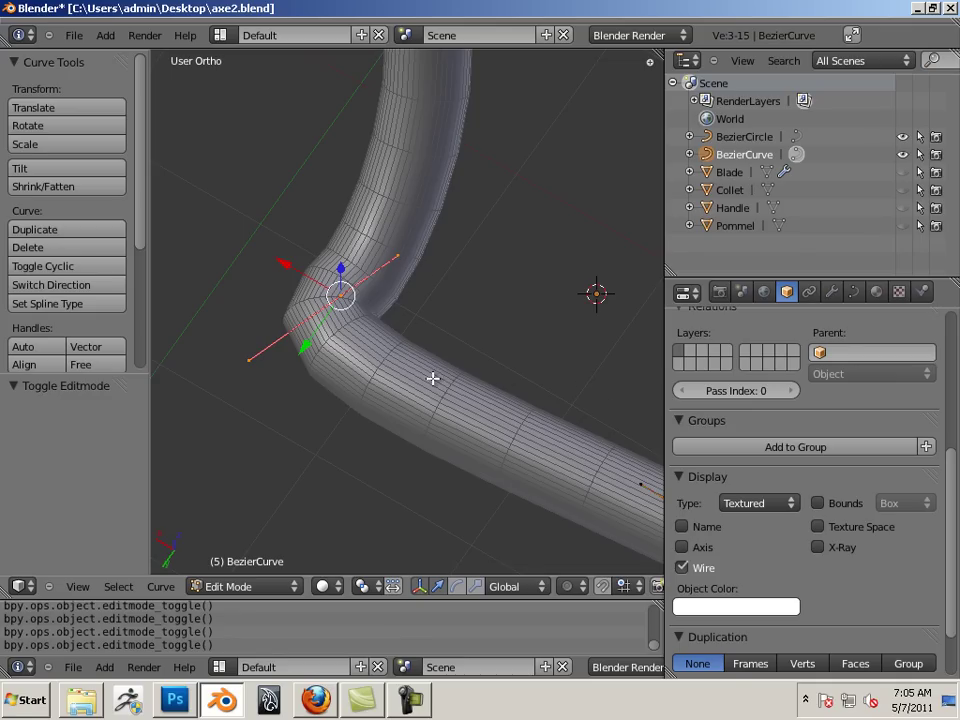
- Lower the curve's Preview U resolution step by step down to 2
key(Tab)
key(Tab)
click(854, 292)
scroll(716, 425, up, 4)
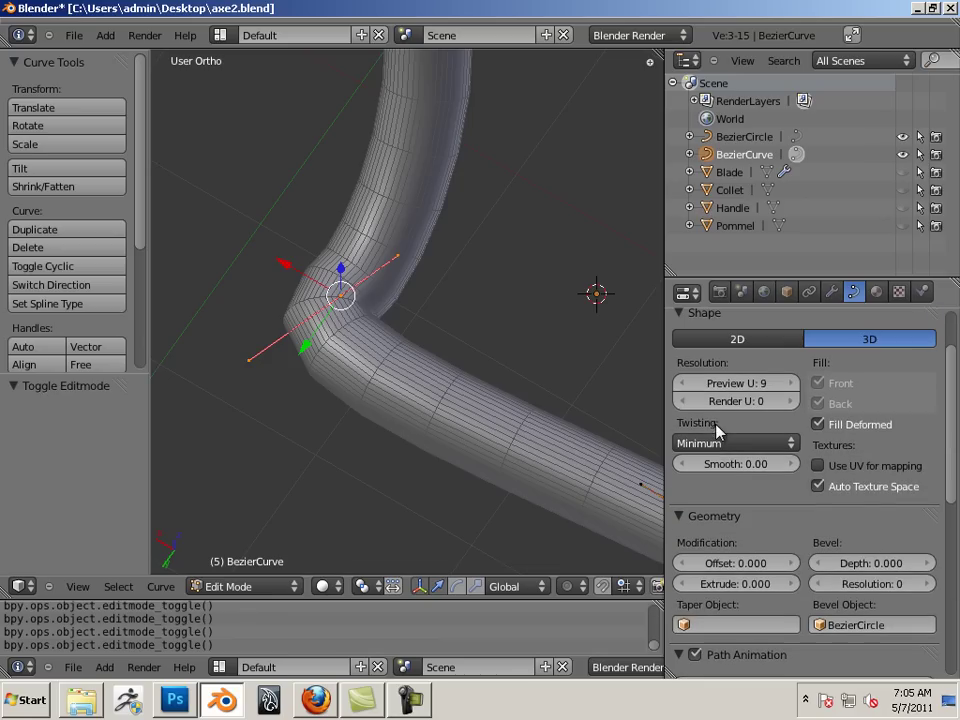
click(680, 386)
click(680, 386)
click(680, 386)
click(680, 387)
click(680, 387)
click(680, 387)
click(680, 387)
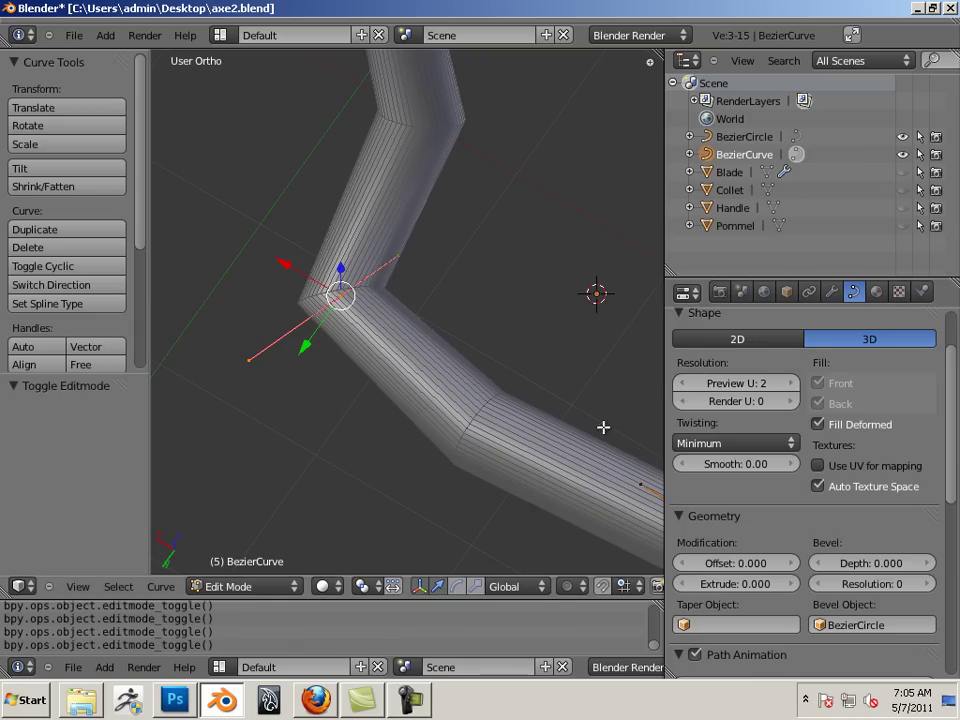
- Raise the curve's Preview U resolution back up to 9
click(793, 383)
click(793, 383)
click(793, 383)
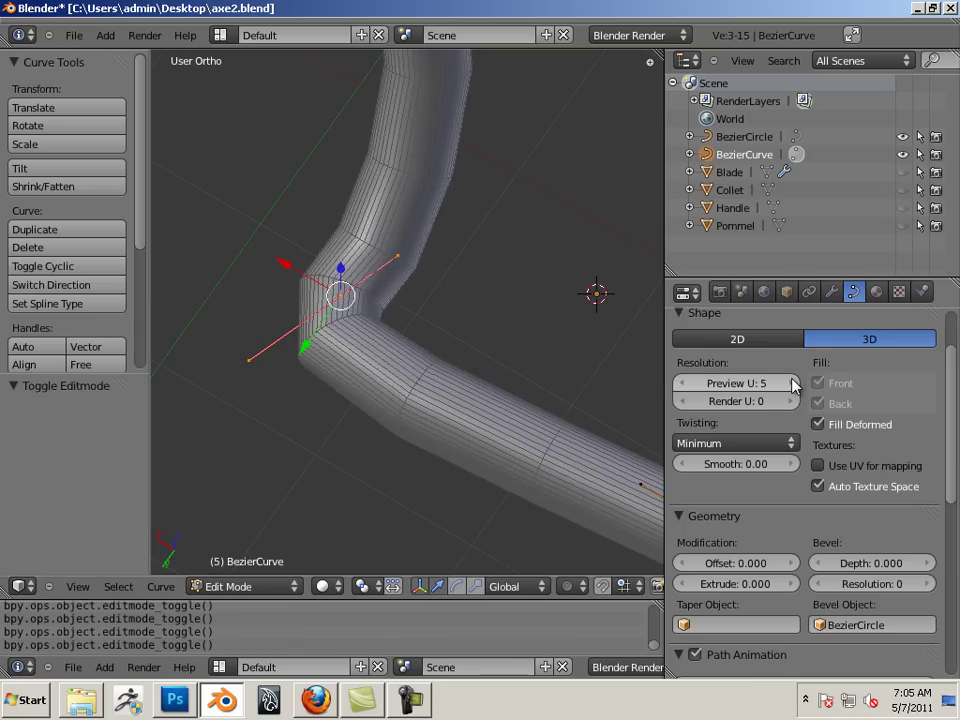
click(793, 383)
click(793, 383)
click(793, 383)
click(793, 383)
scroll(615, 347, down, 5)
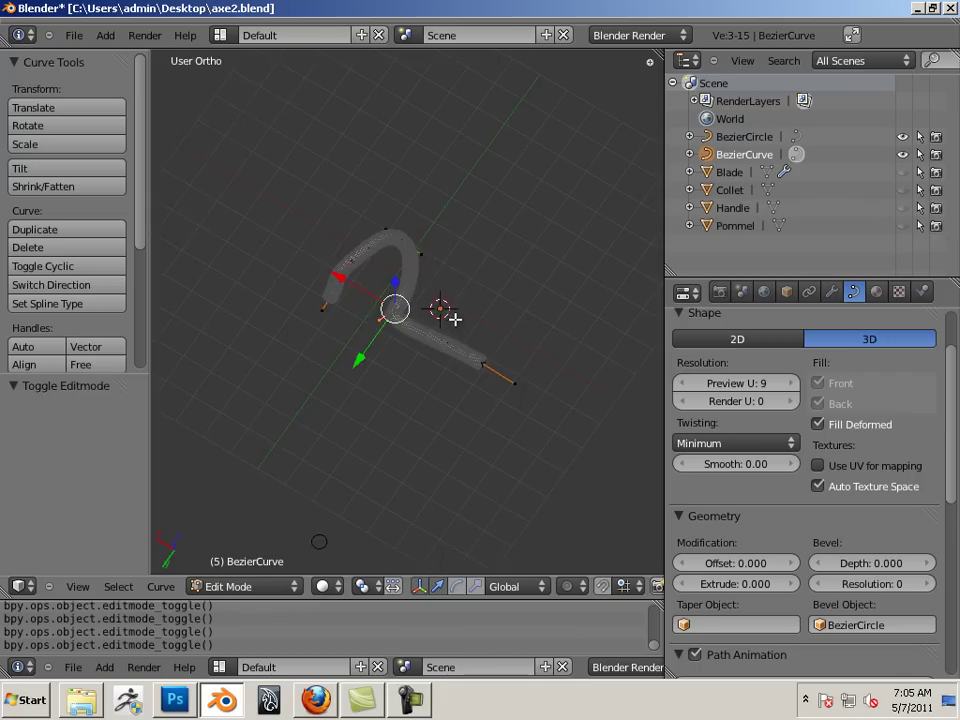
- Nudge the bend point by -0.394 X, -0.347 Y, 0.037 Z and return to Object Mode
key(g)
click(490, 303)
scroll(346, 367, up, 5)
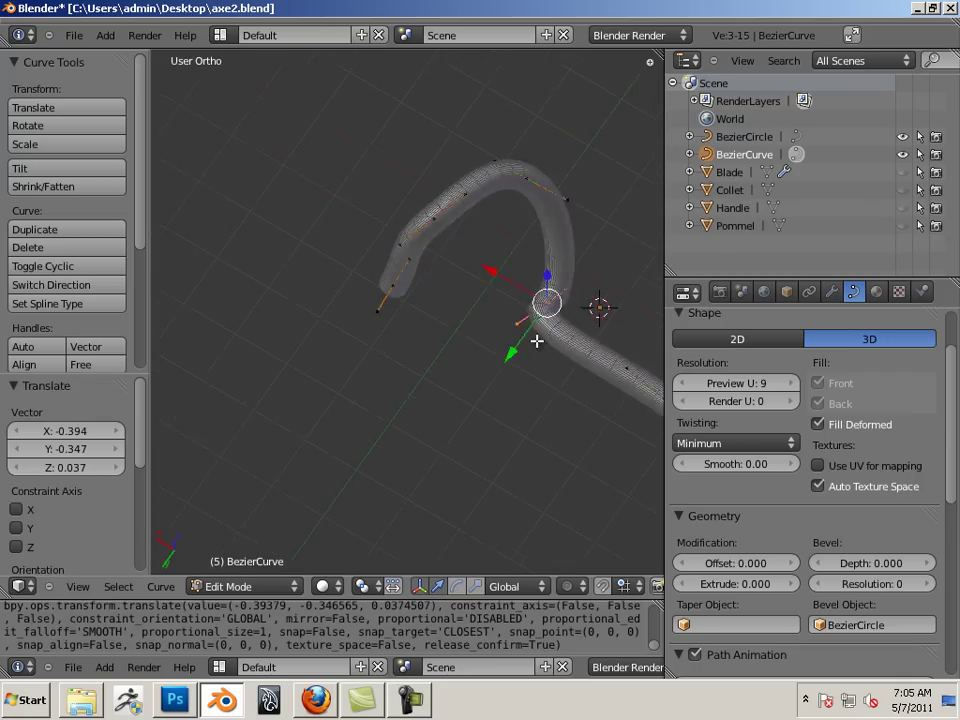
ctrl+scroll(435, 368, up, 5)
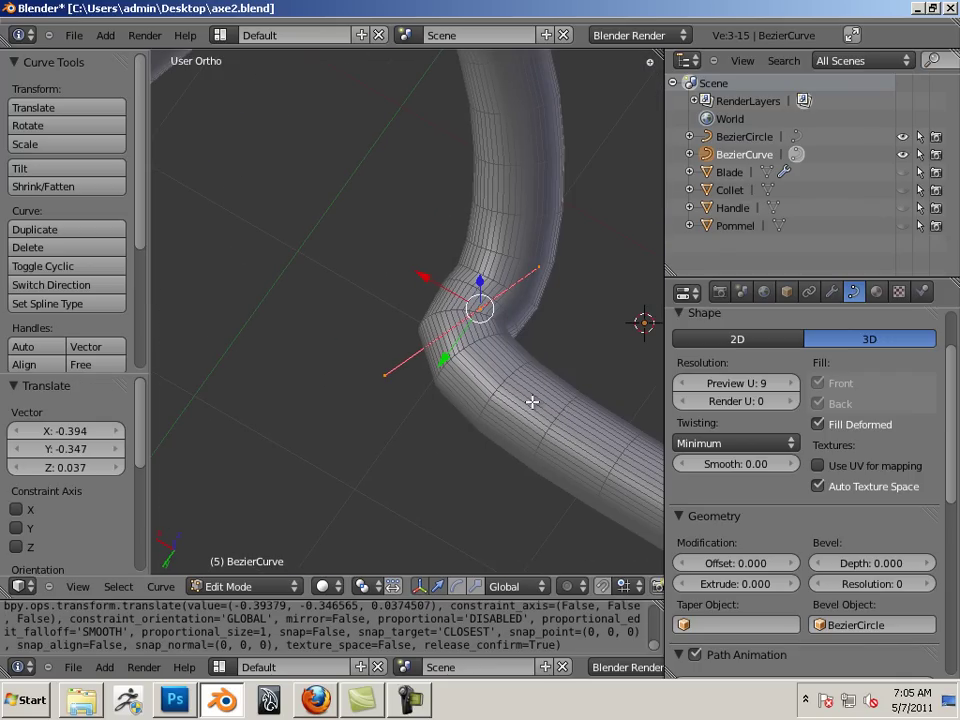
scroll(476, 354, down, 6)
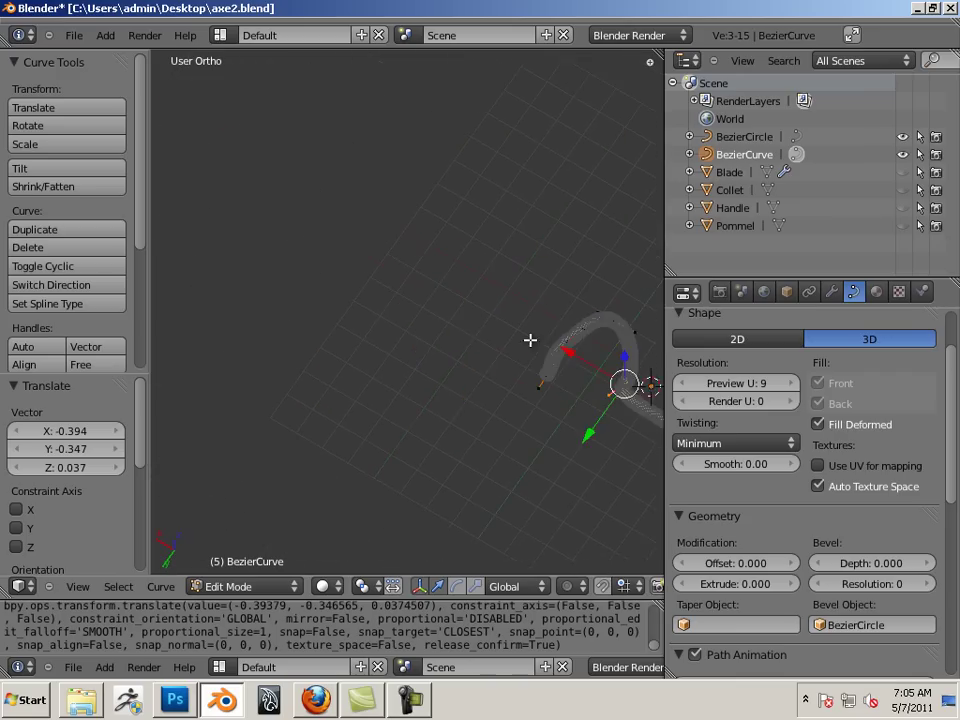
middle_drag(537, 343, 439, 273)
key(Tab)
- Select BezierCircle and move it -6.179 along Y, framing it alongside the tube
right_click(262, 318)
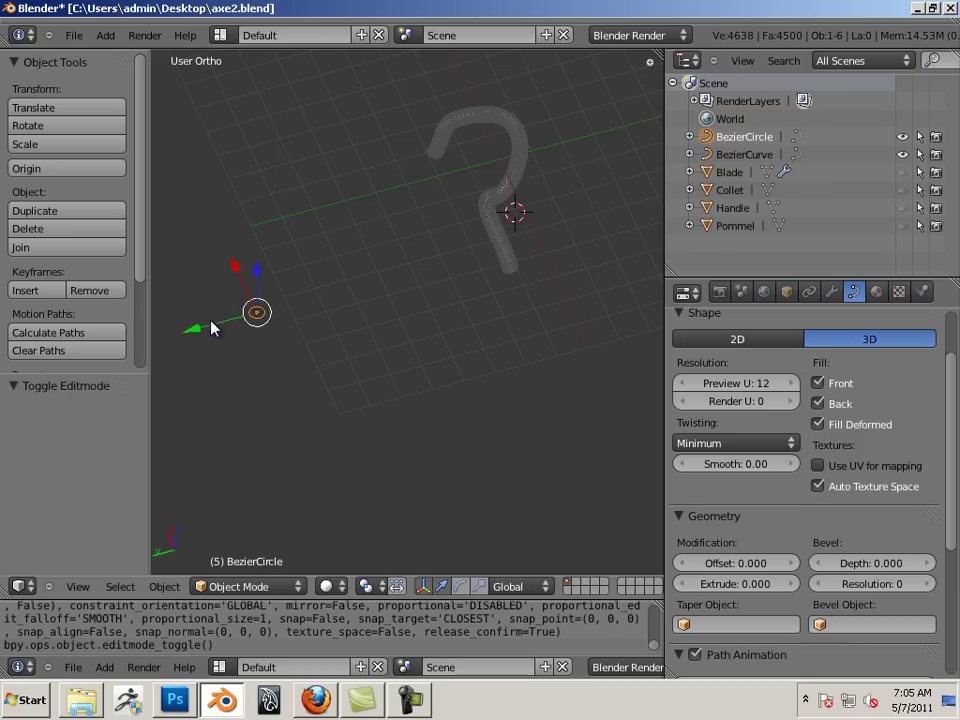
key(g)
key(y)
click(440, 302)
middle_drag(461, 300, 395, 300)
scroll(491, 317, up, 6)
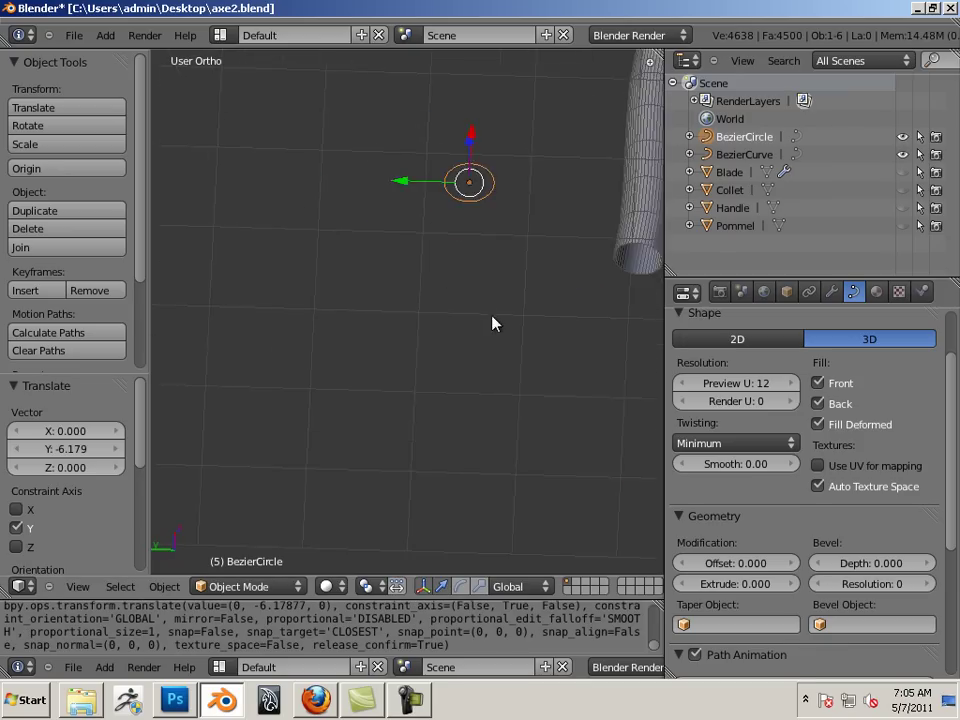
shift+middle_drag(491, 317, 343, 437)
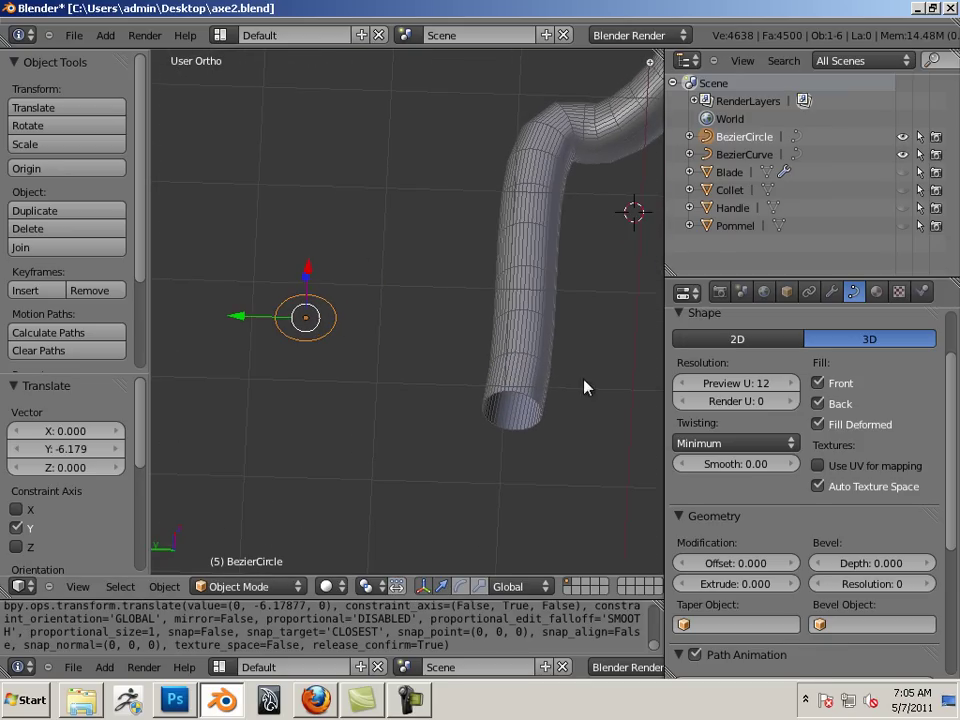
scroll(589, 388, up, 2)
- Lower the BezierCircle's Preview U to 1, then settle on 2 for a blocky cross-section
click(685, 384)
click(685, 384)
click(685, 384)
click(685, 384)
click(685, 384)
click(685, 384)
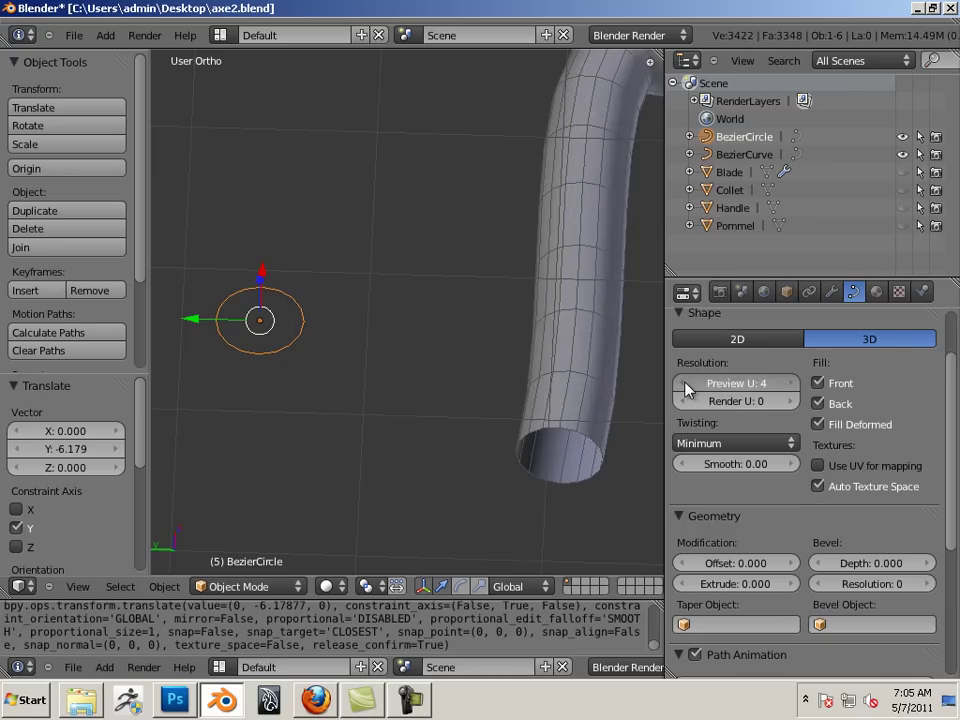
click(685, 384)
click(685, 384)
click(685, 384)
click(685, 384)
click(686, 385)
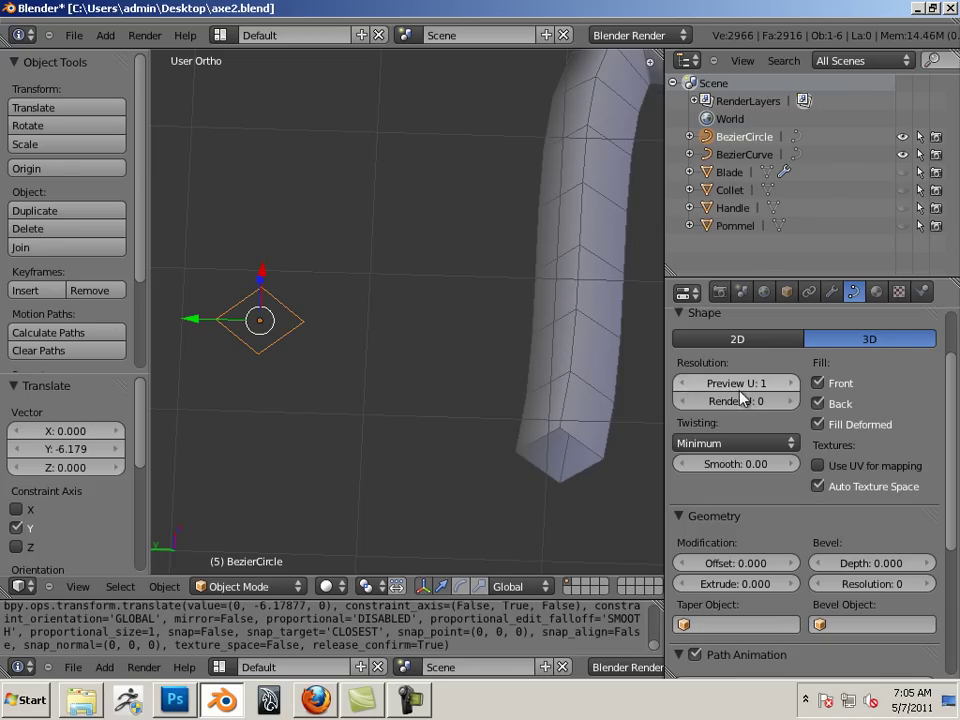
click(795, 384)
middle_drag(600, 416, 508, 443)
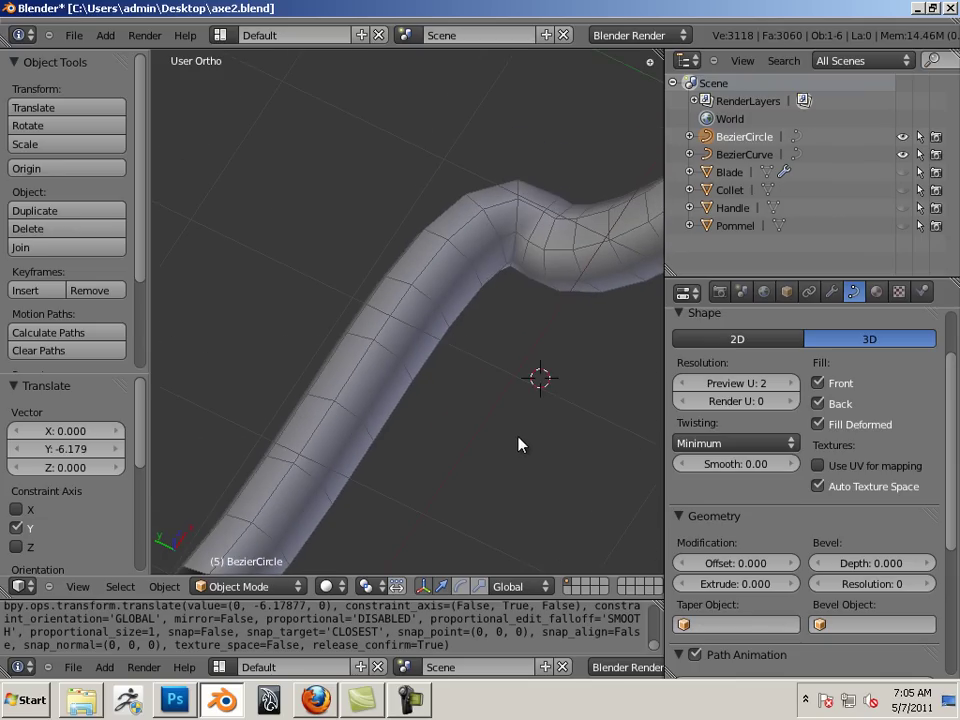
scroll(450, 425, down, 4)
- Select BezierCurve, enter Edit Mode and move the bend control point to a new position
right_click(362, 377)
key(Tab)
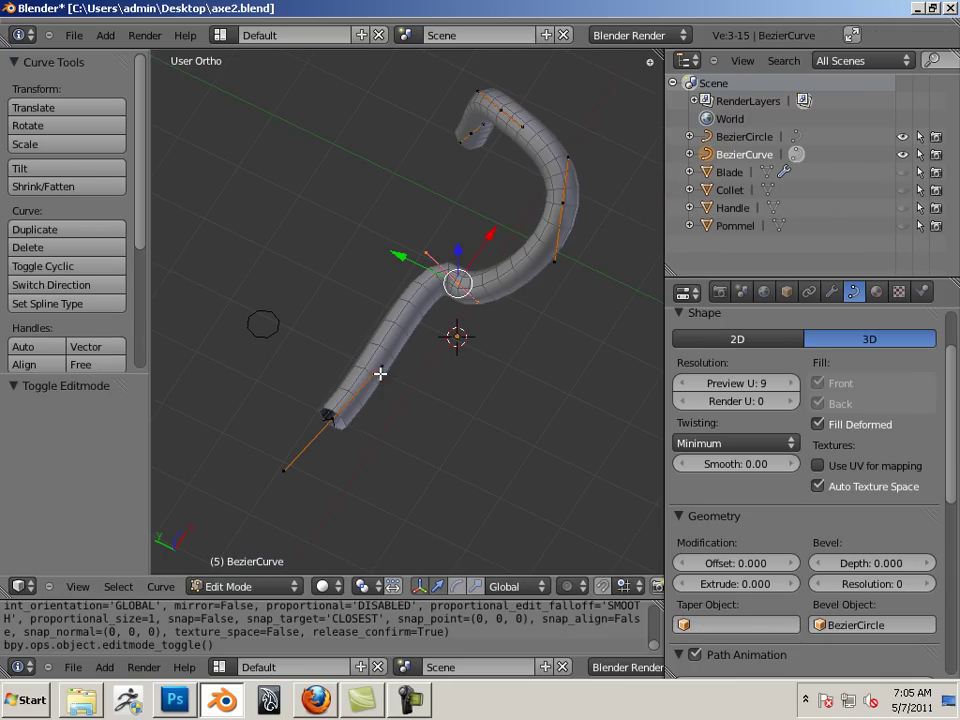
scroll(380, 390, up, 2)
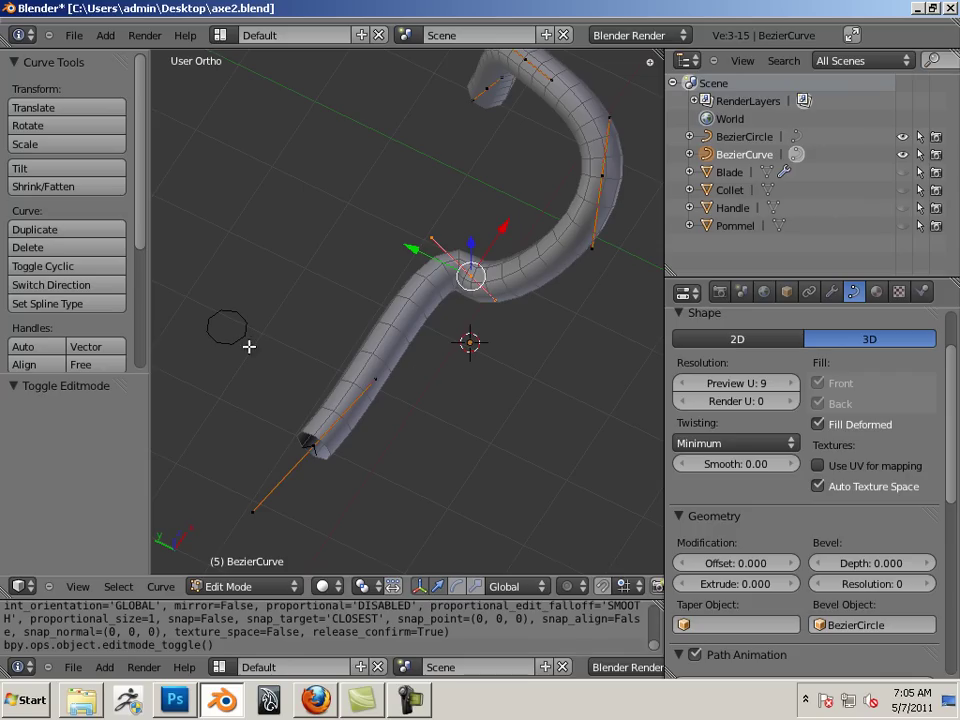
middle_drag(418, 358, 489, 313)
right_click(474, 316)
right_drag(498, 276, 452, 288)
key(x)
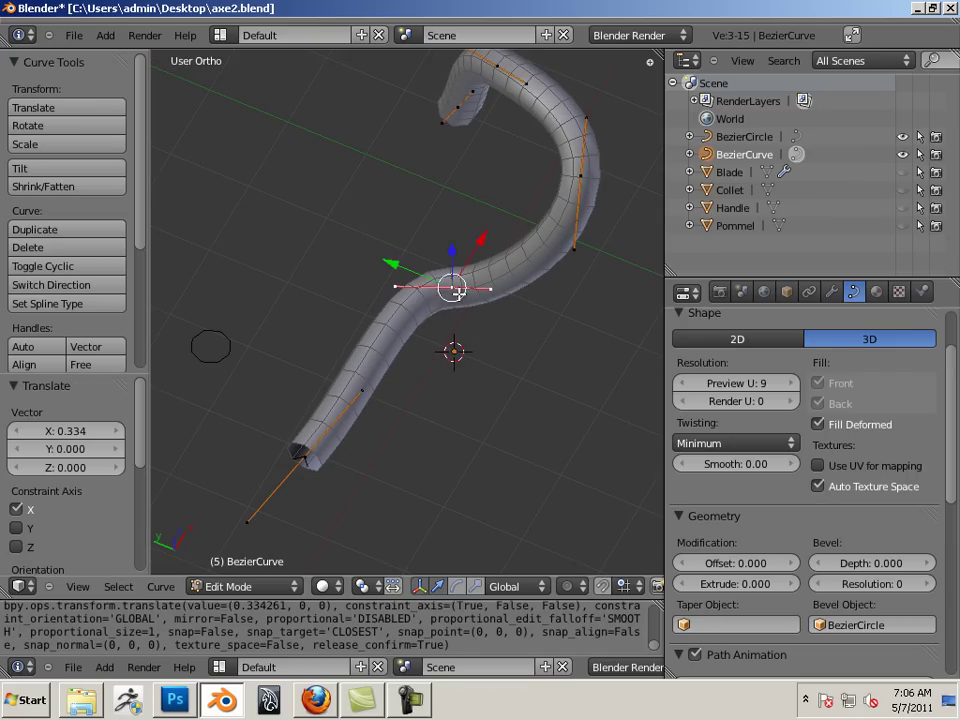
key(g)
click(575, 265)
- Shift the point again along X and then freely, forming a tall hoop, and exit Edit Mode
middle_drag(575, 265, 476, 177)
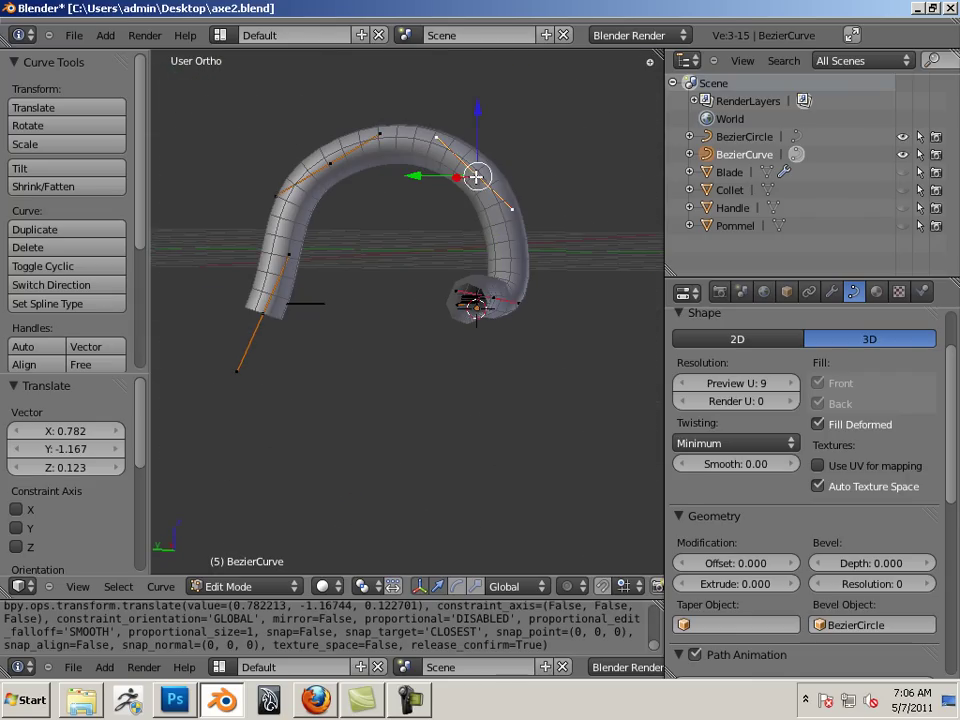
key(g)
key(x)
click(484, 176)
key(g)
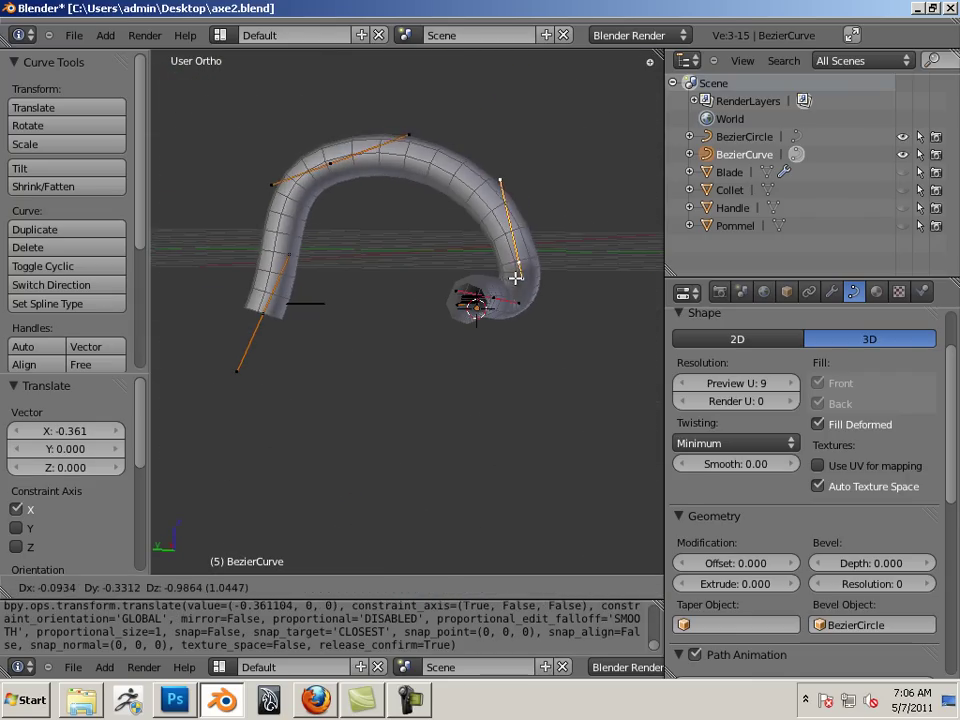
click(521, 283)
middle_drag(521, 283, 476, 381)
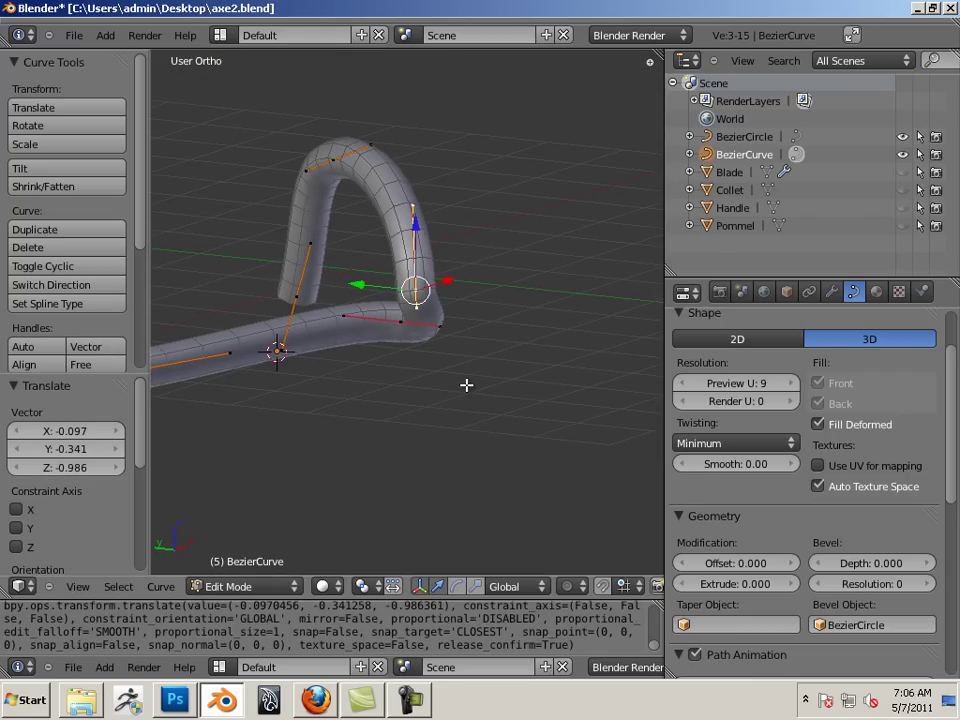
key(Tab)
key(Tab)
key(Tab)
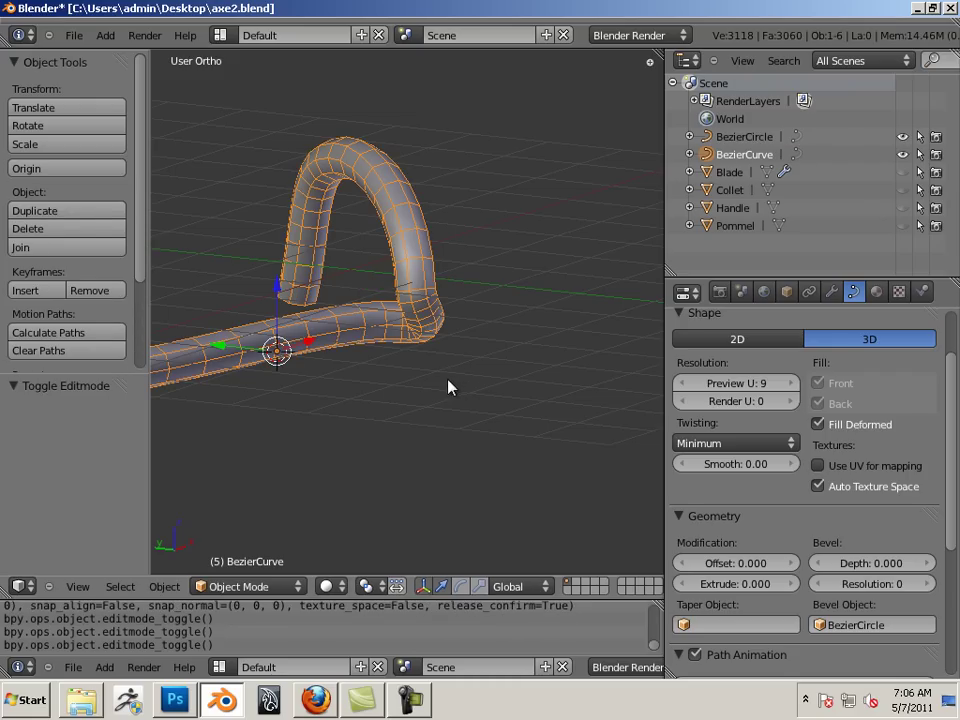
- In Edit Mode, select all the curve's points and set their handles to Auto
key(Tab)
key(a)
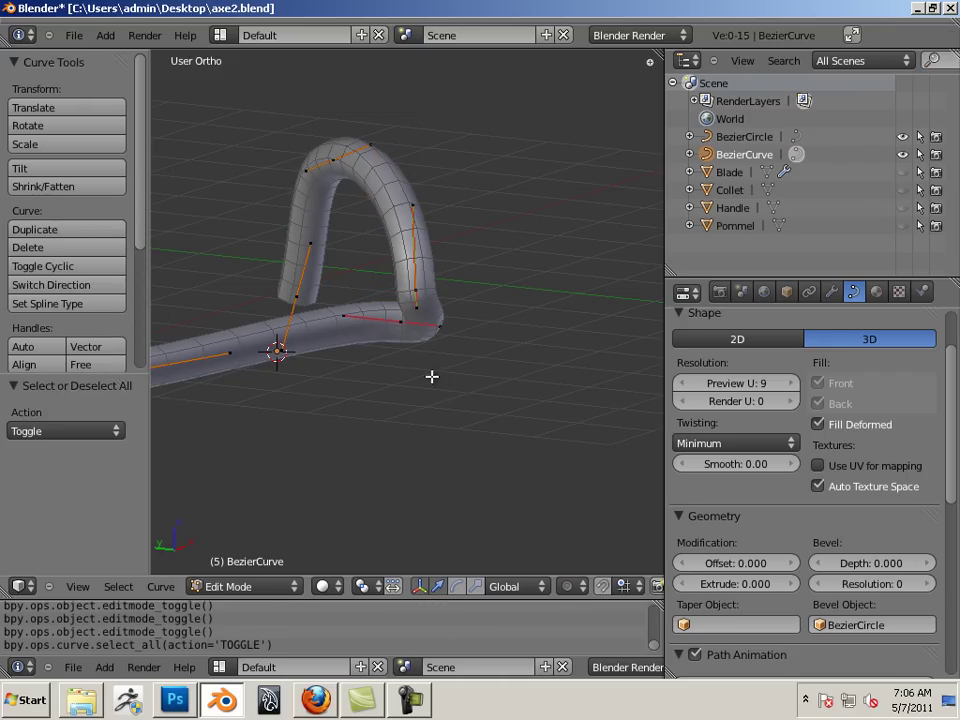
key(a)
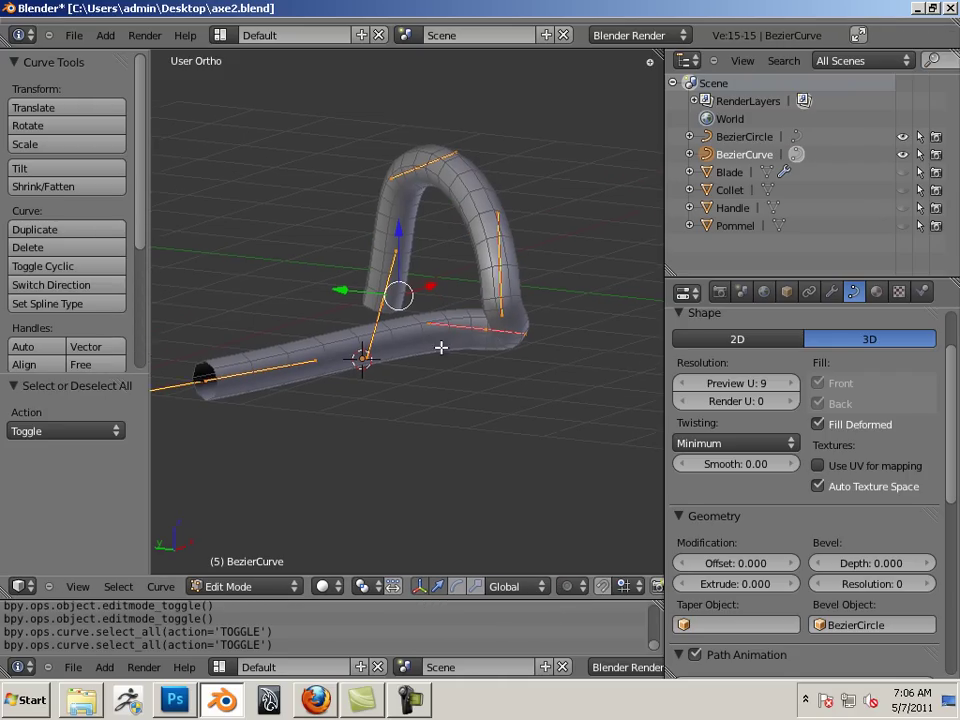
click(24, 347)
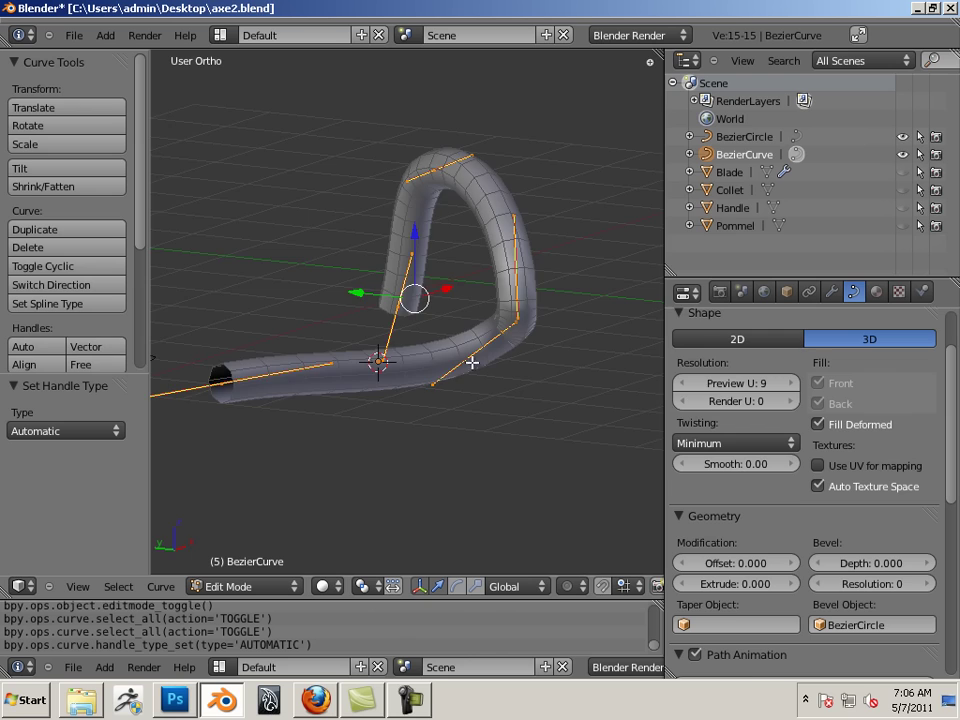
middle_drag(497, 351, 279, 285)
scroll(589, 360, up, 3)
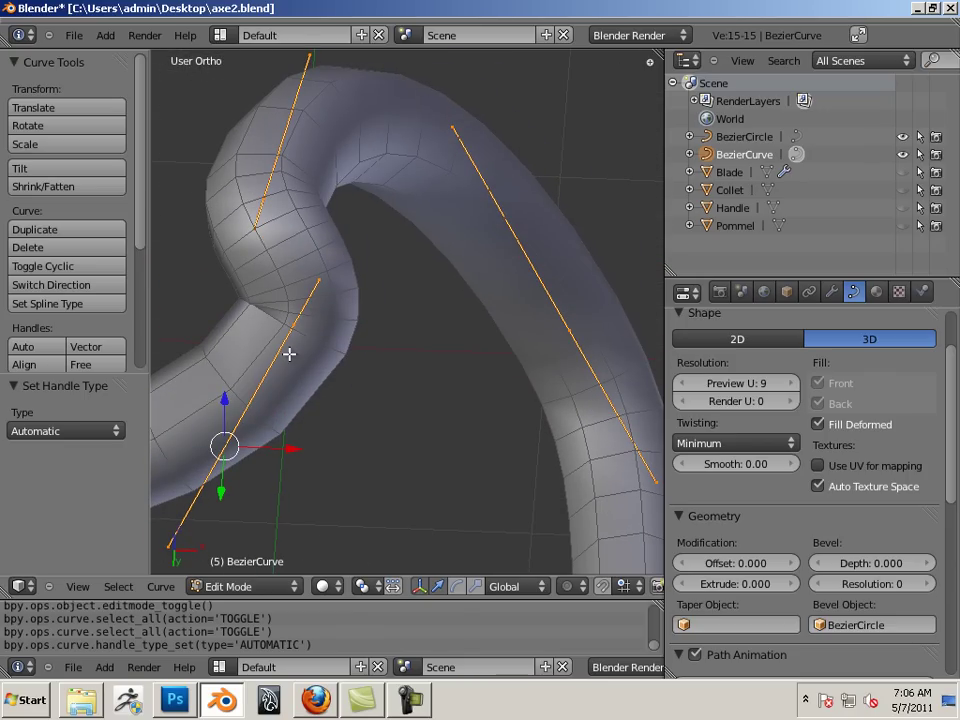
- Pull the bend point up-left and drag the left-arm control point downward
right_click(316, 281)
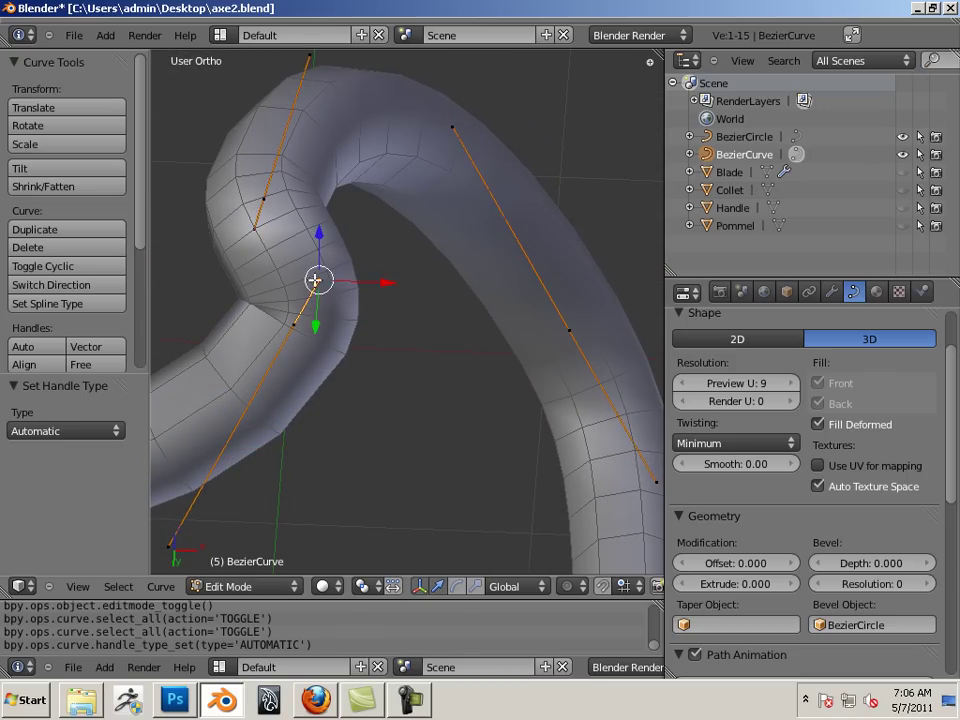
right_drag(330, 289, 283, 277)
middle_drag(283, 276, 549, 458)
scroll(472, 435, down, 5)
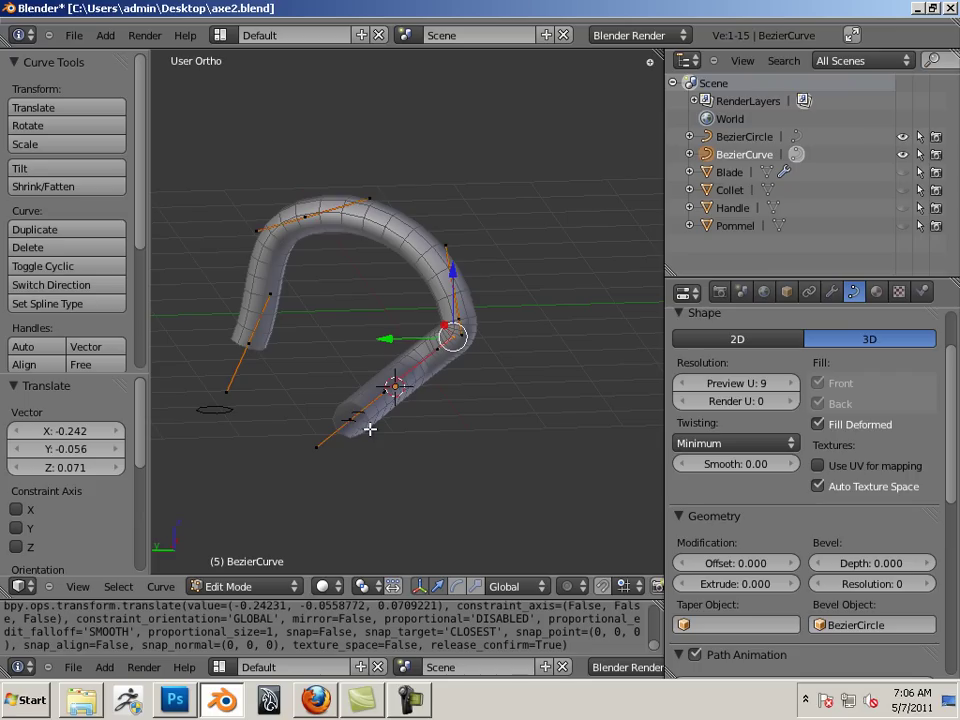
right_click(247, 347)
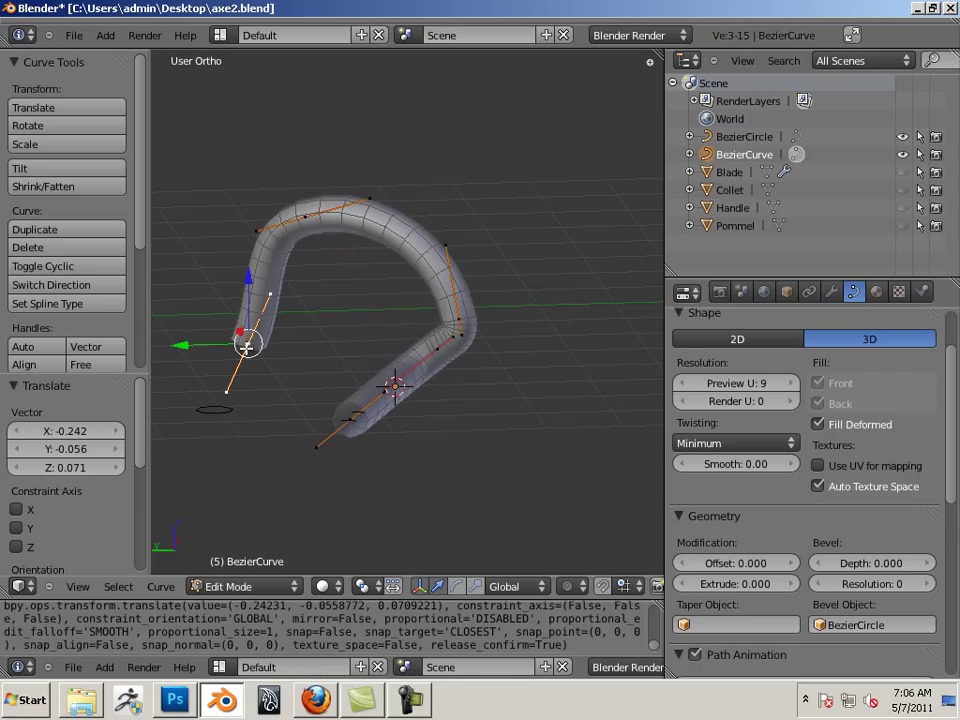
key(g)
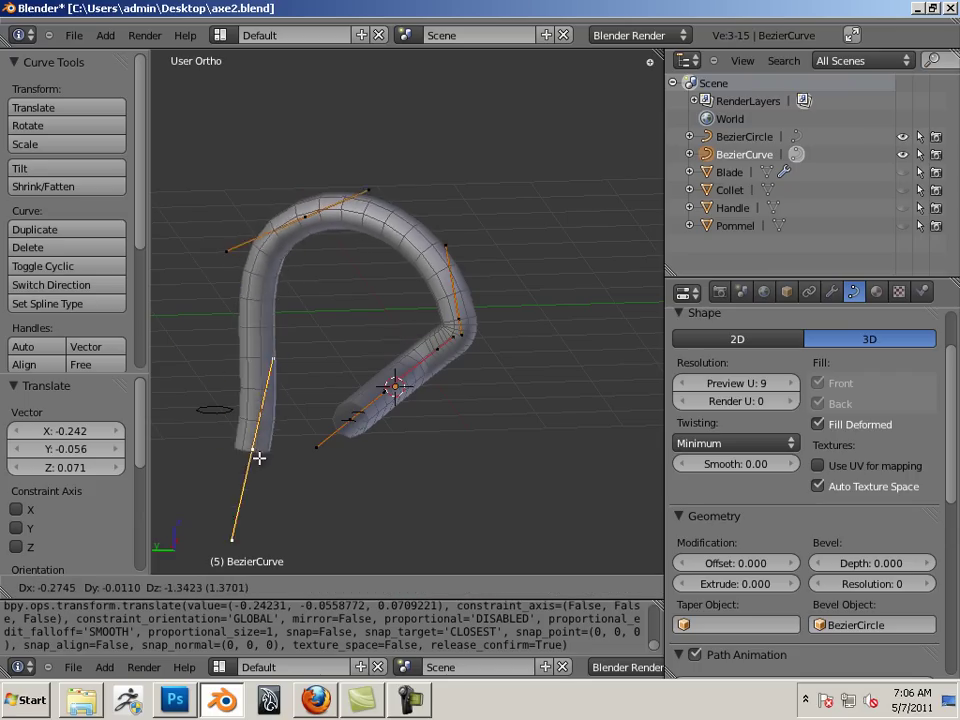
click(278, 488)
- Move the arc's top point up-left and the whole bend point up-right
right_click(305, 215)
key(g)
click(318, 217)
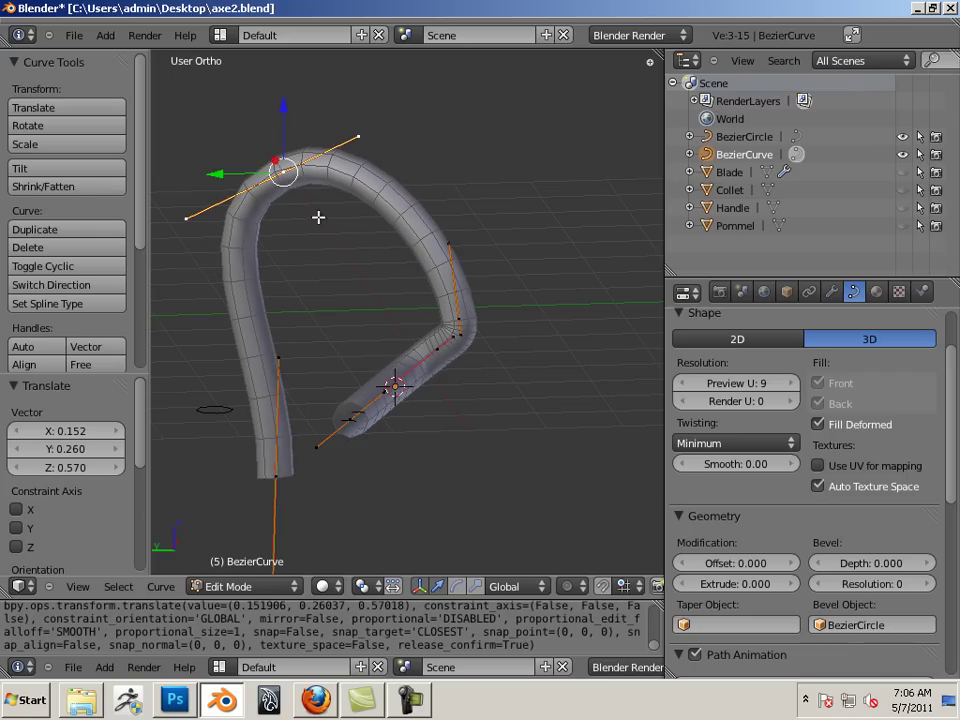
right_click(457, 320)
right_click(457, 316)
key(g)
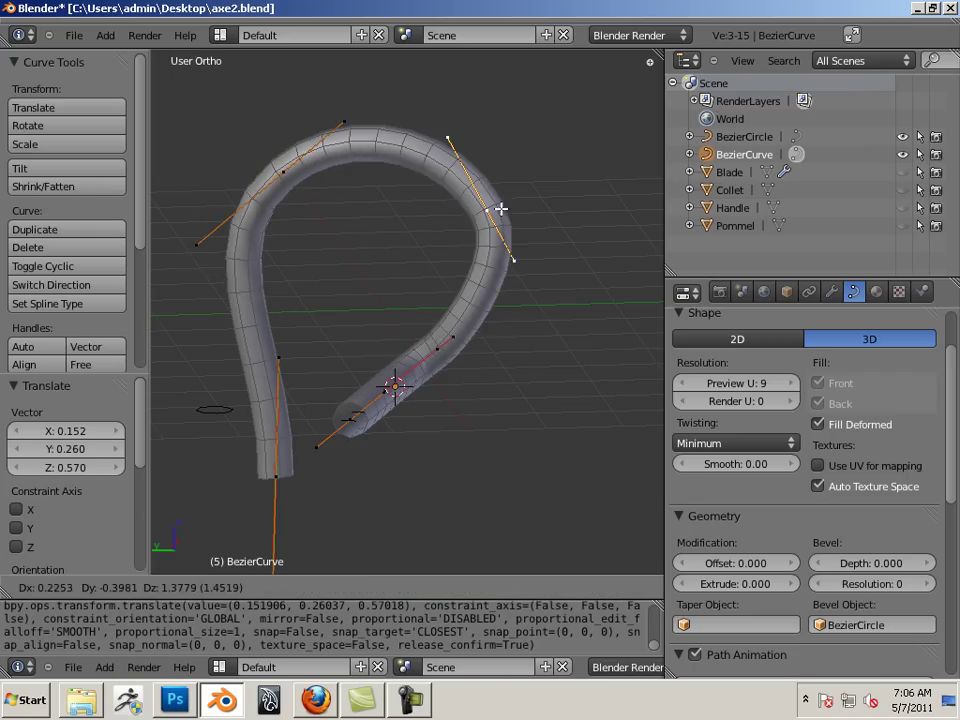
click(556, 170)
- Move the bend point down-right and the end point down-right to hook it back in at the lower right
middle_drag(478, 399, 421, 355)
key(g)
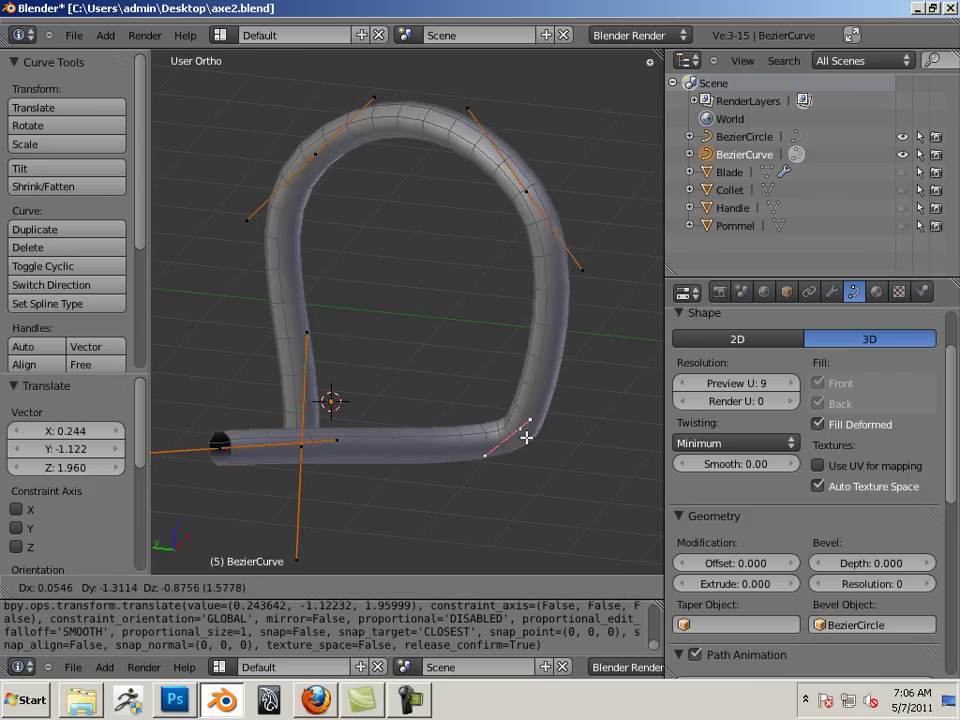
click(521, 437)
middle_drag(334, 441, 401, 419)
middle_drag(478, 474, 374, 478)
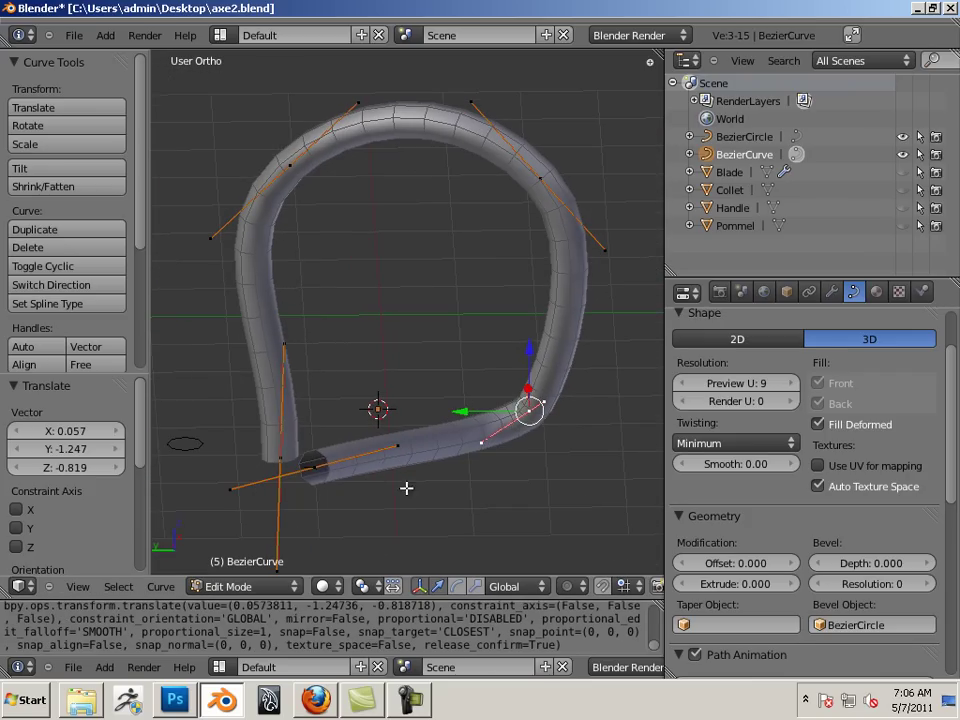
right_click(313, 466)
key(g)
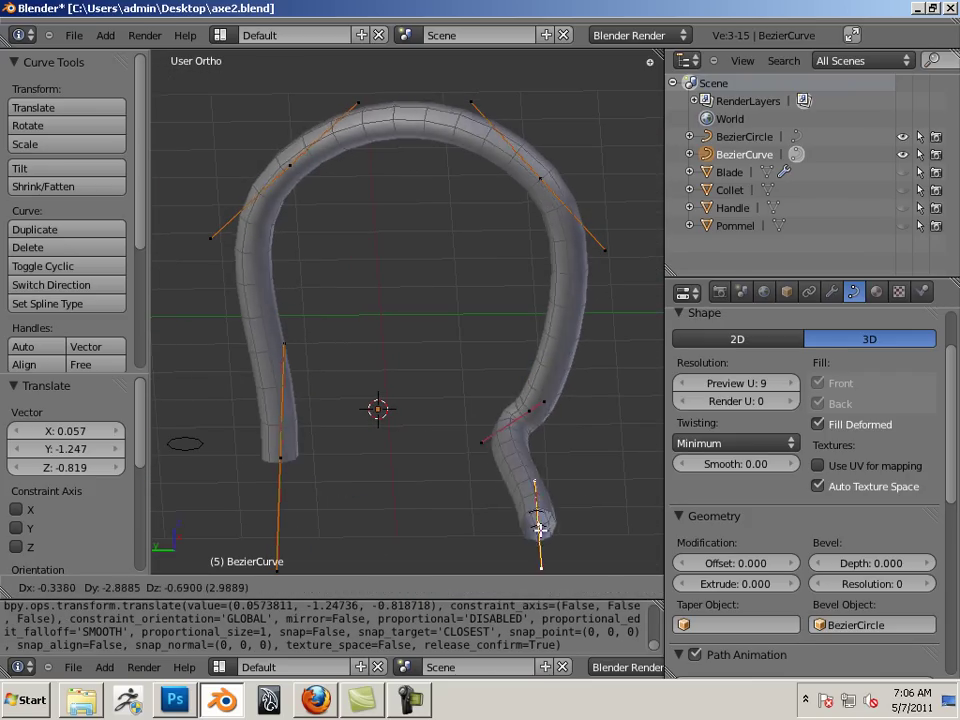
click(602, 529)
right_click(540, 410)
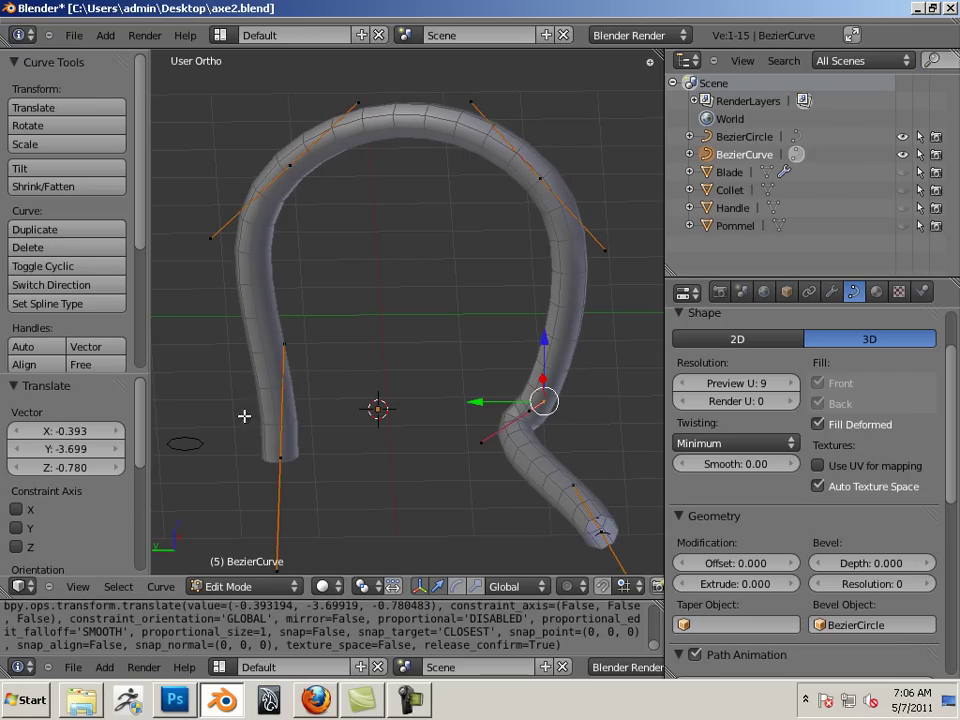
ctrl+scroll(271, 438, up, 4)
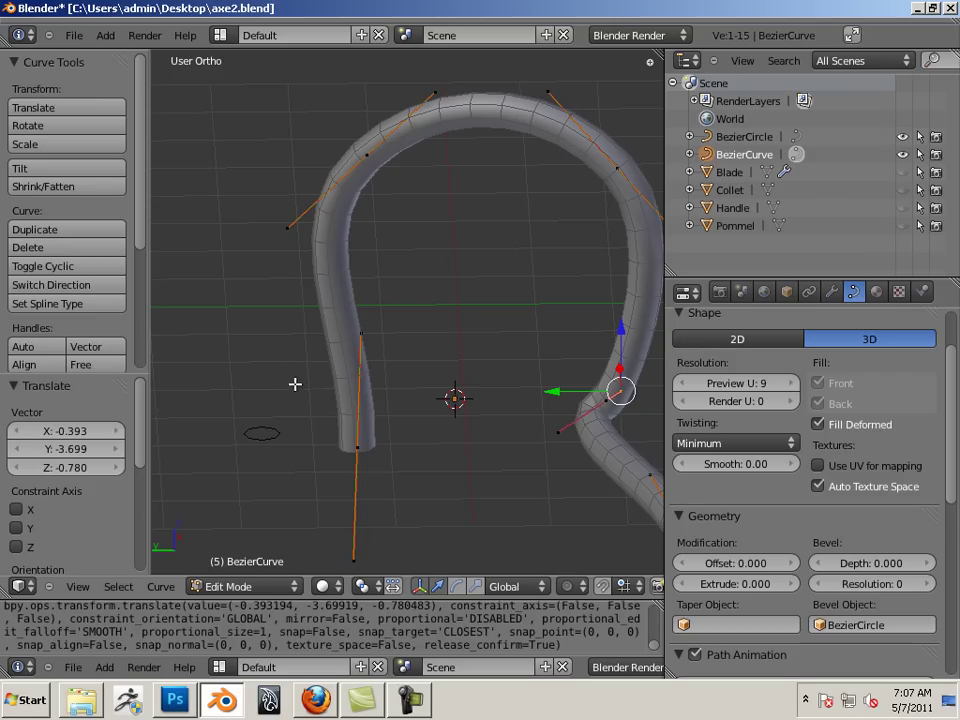
right_click(362, 333)
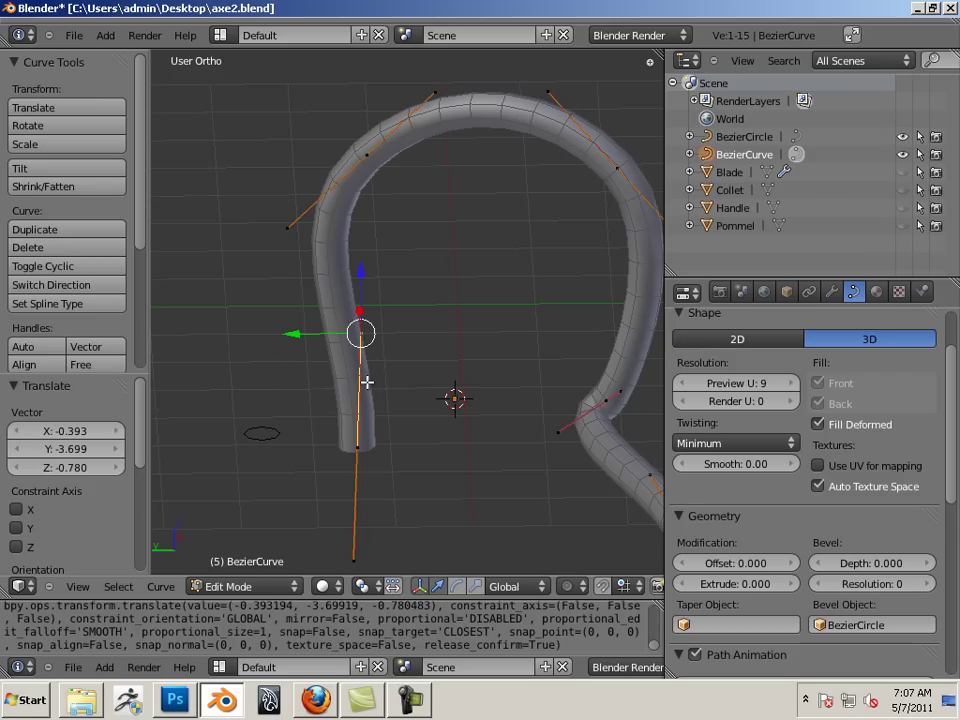